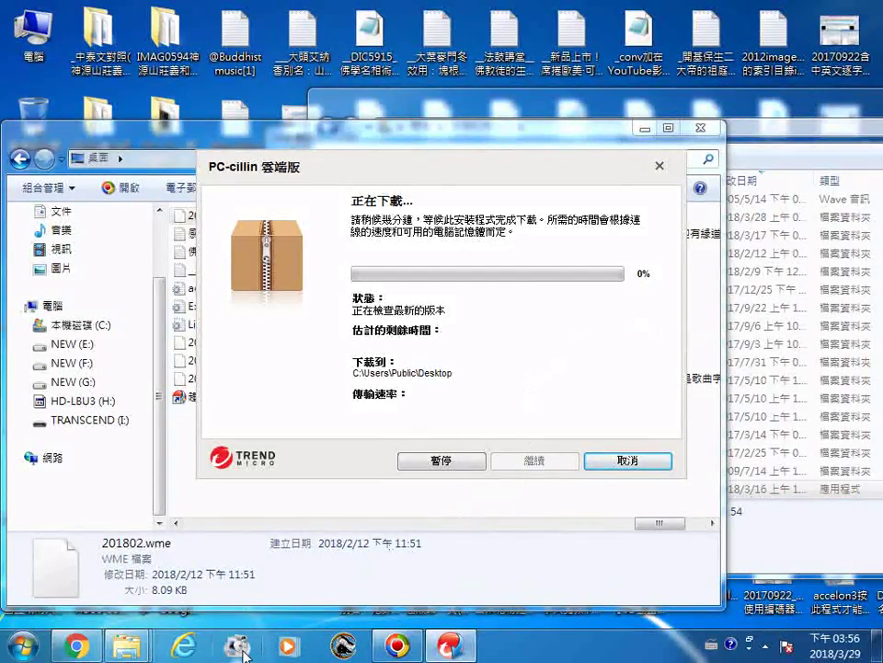
Open the search for programs and files while the PC-cillin download window stays open.
mouse_move(468, 656)
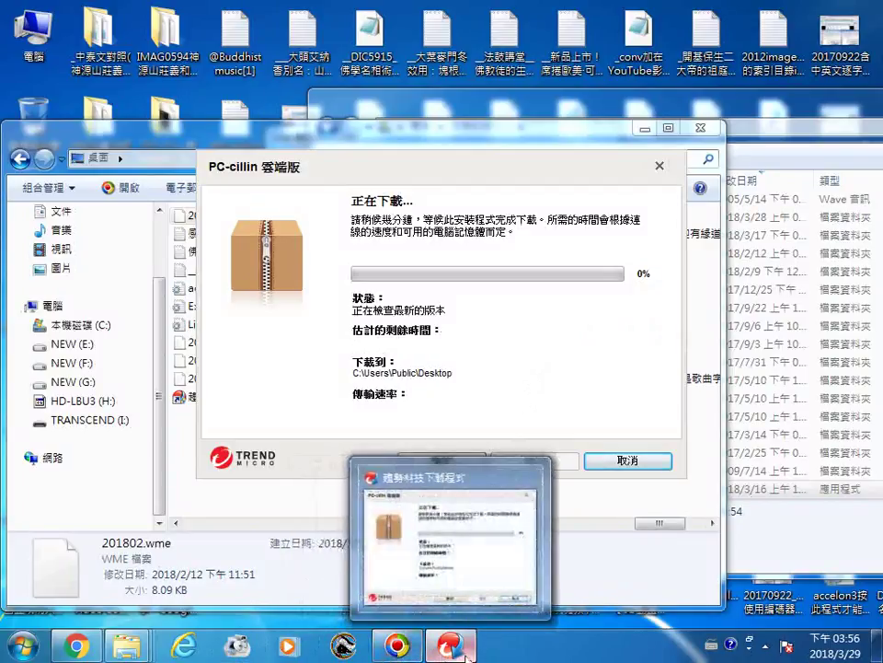
mouse_move(62, 651)
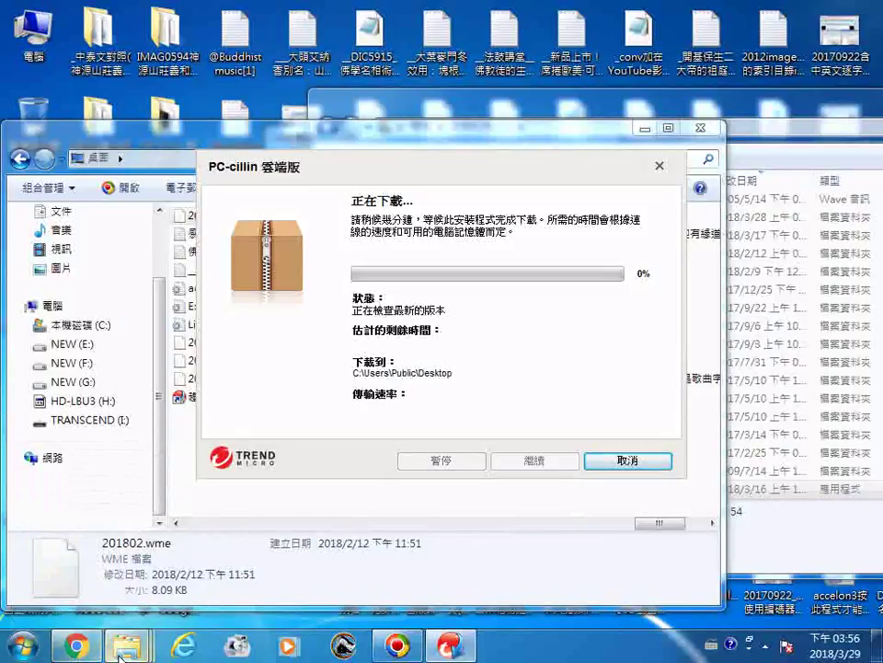
mouse_move(122, 653)
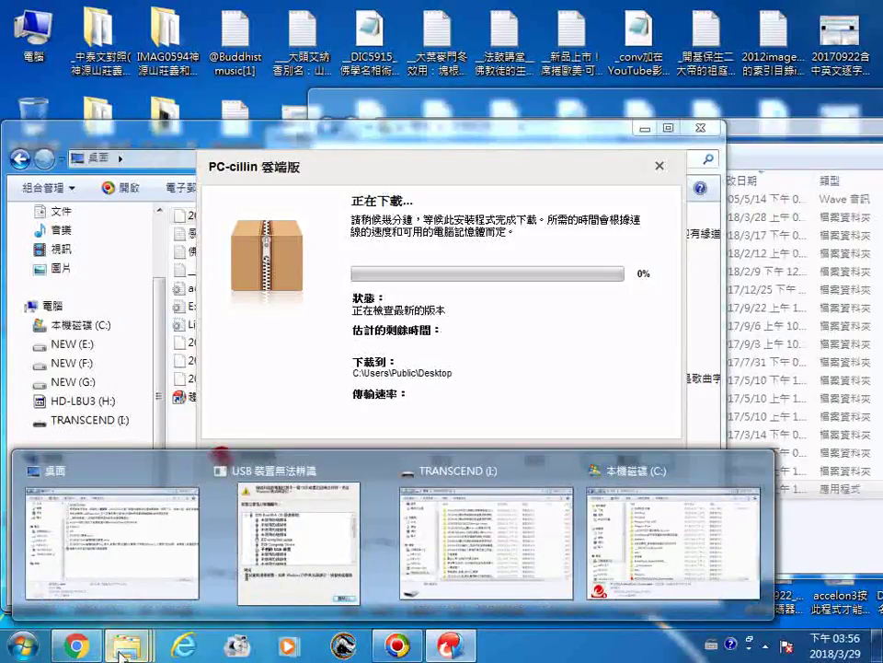
left_click(16, 649)
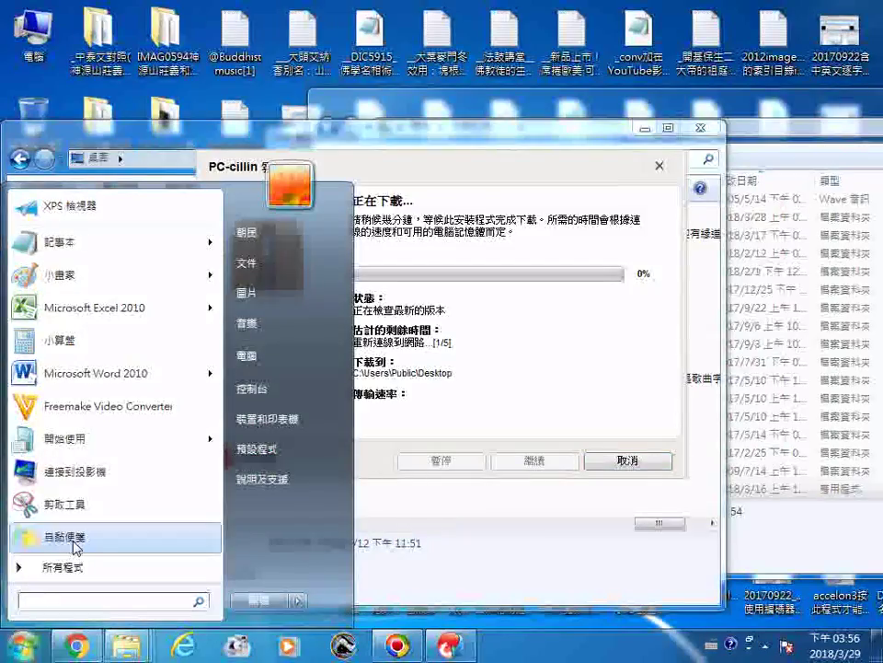
type("n")
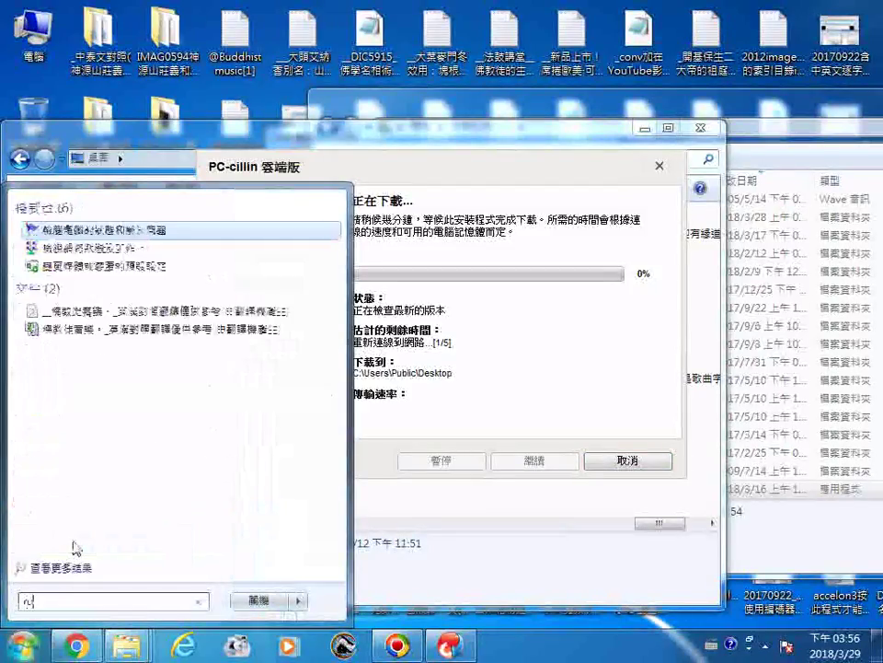
type("84504")
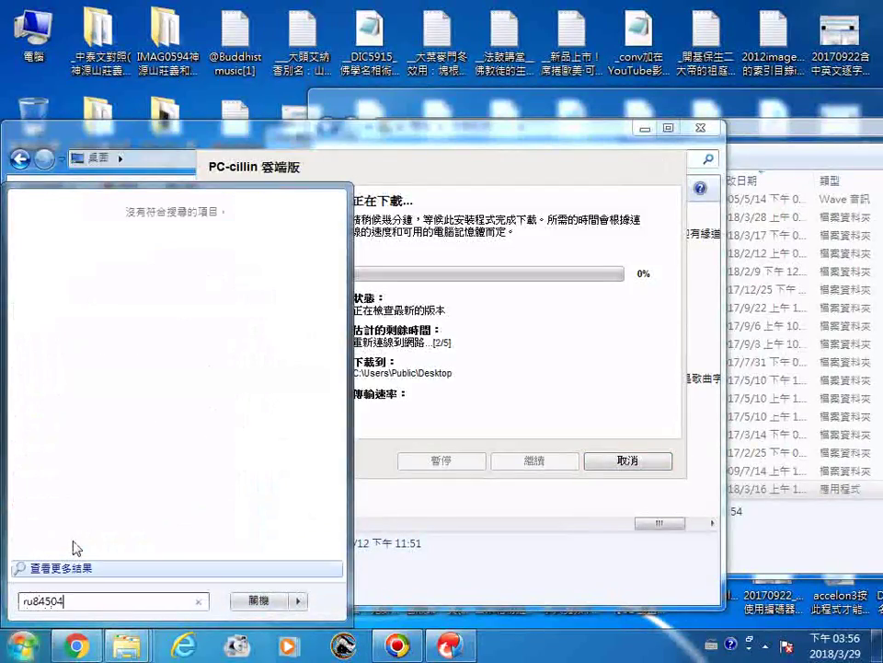
key("BackSpace")
key("BackSpace")
key("BackSpace")
key("BackSpace")
key("BackSpace")
key("BackSpace")
key("BackSpace")
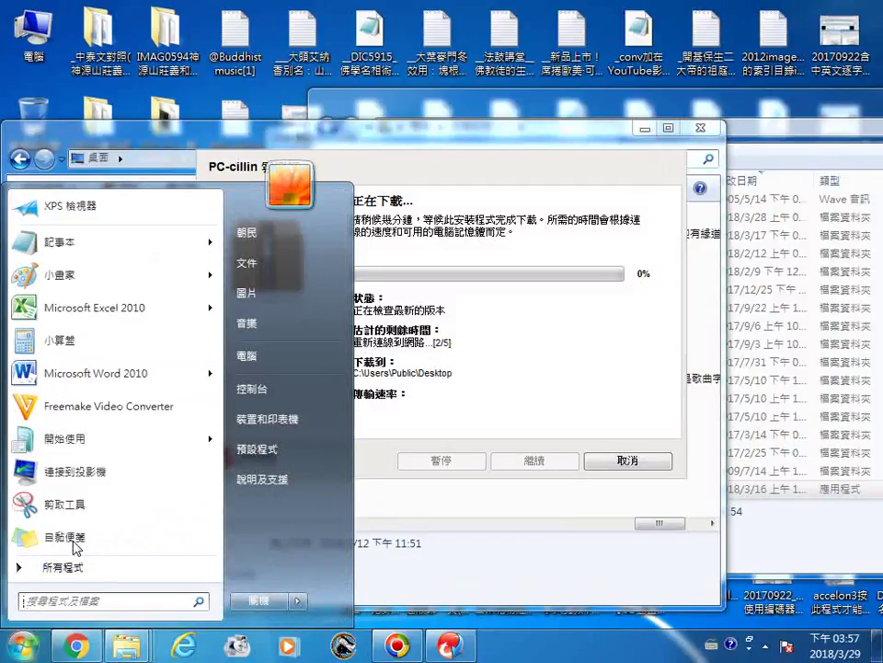
Search the installed programs and files for "Appserv", check the uninstaller entry, and leave the search.
type("Ap")
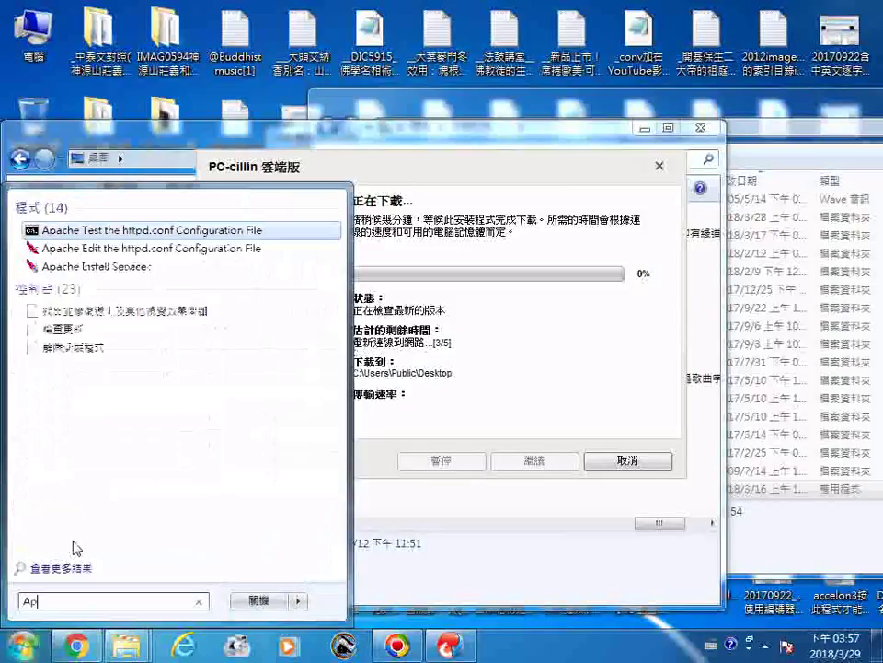
type("pse")
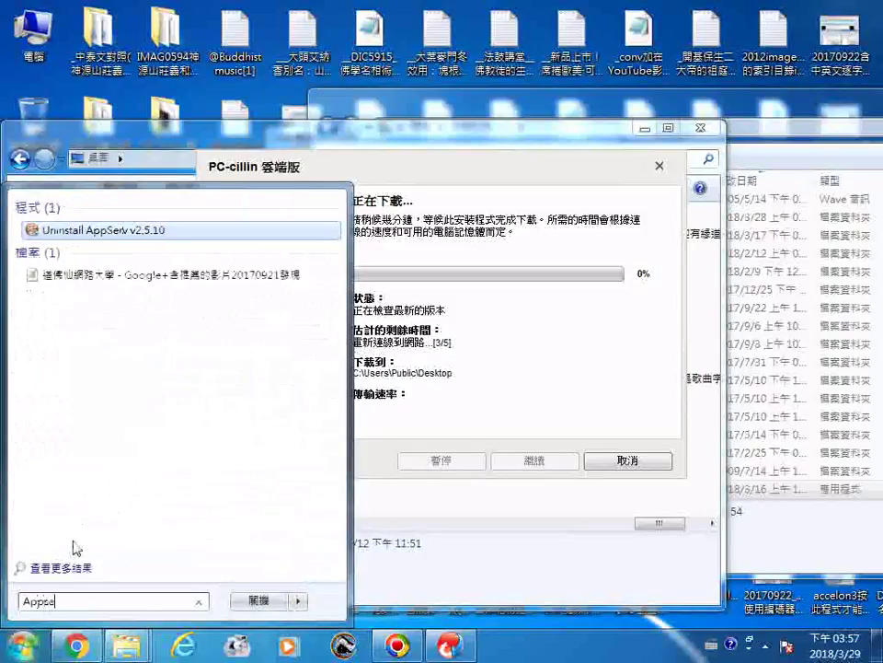
type("rv")
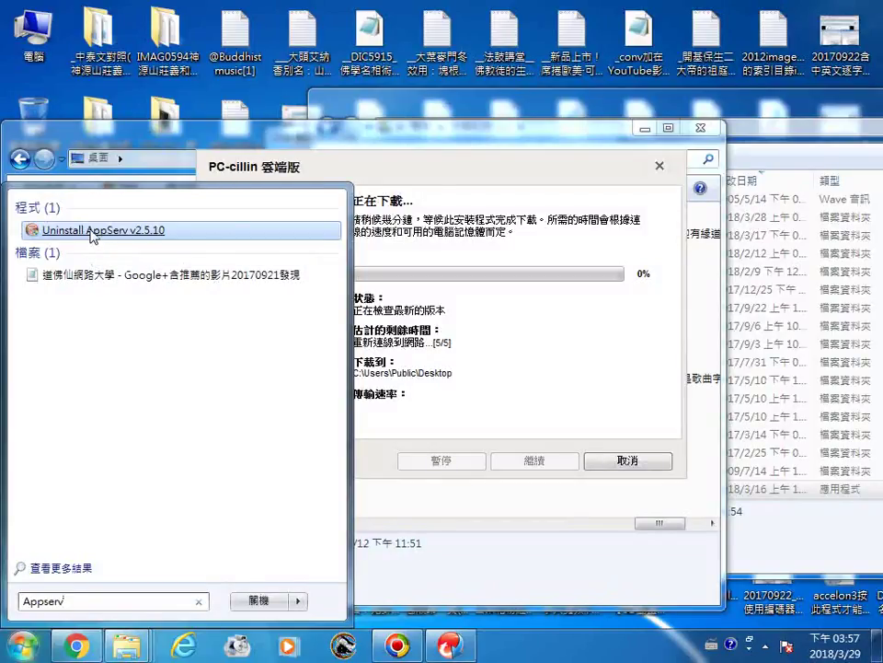
right_click(92, 233)
left_click(116, 238)
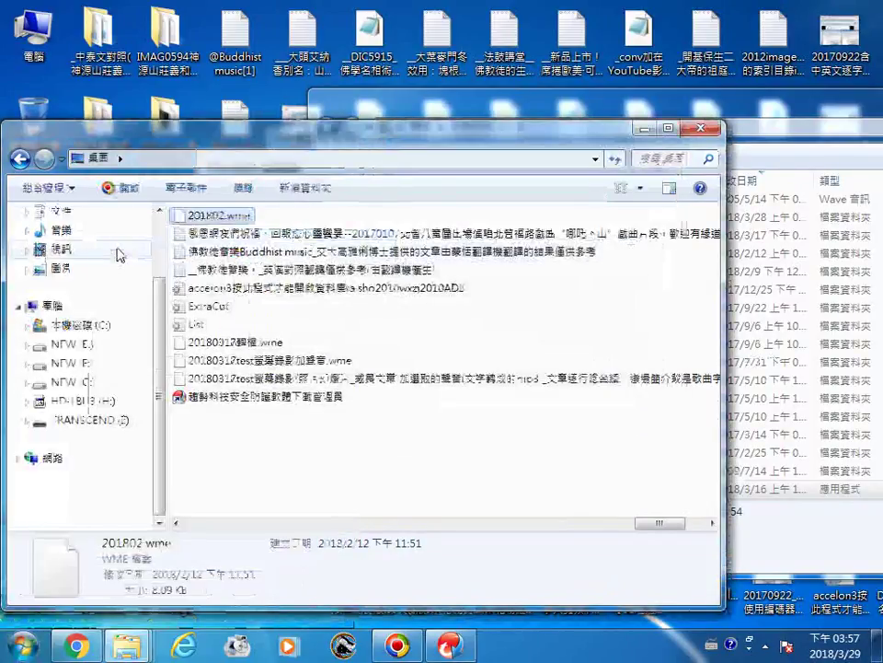
Open the 視訊 library and look through its file list.
left_click(117, 251)
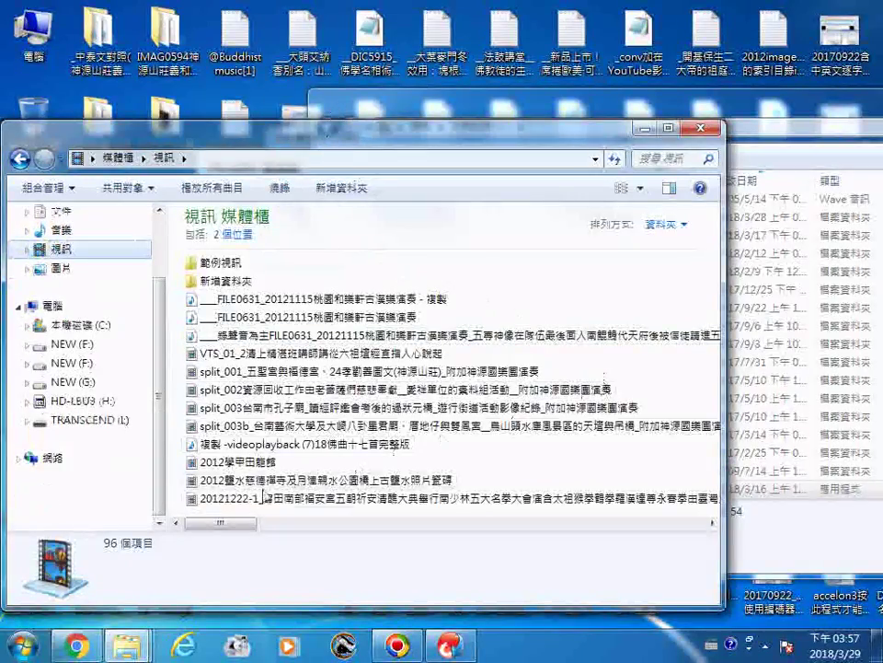
left_click(656, 532)
left_click_drag(525, 532, 223, 541)
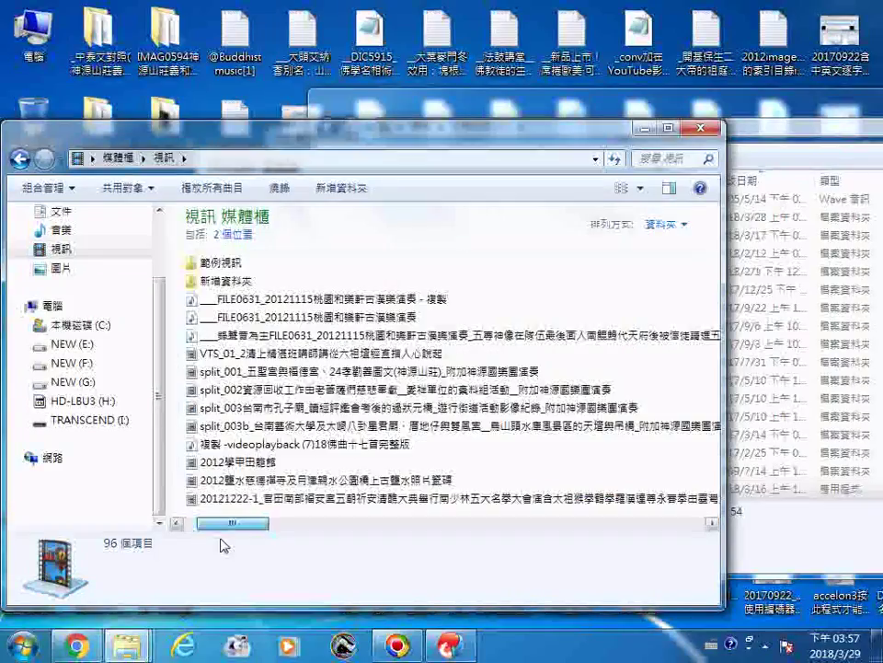
Minimise the 視訊 library window and dismiss the Trend Micro downloader's error message.
left_click(644, 128)
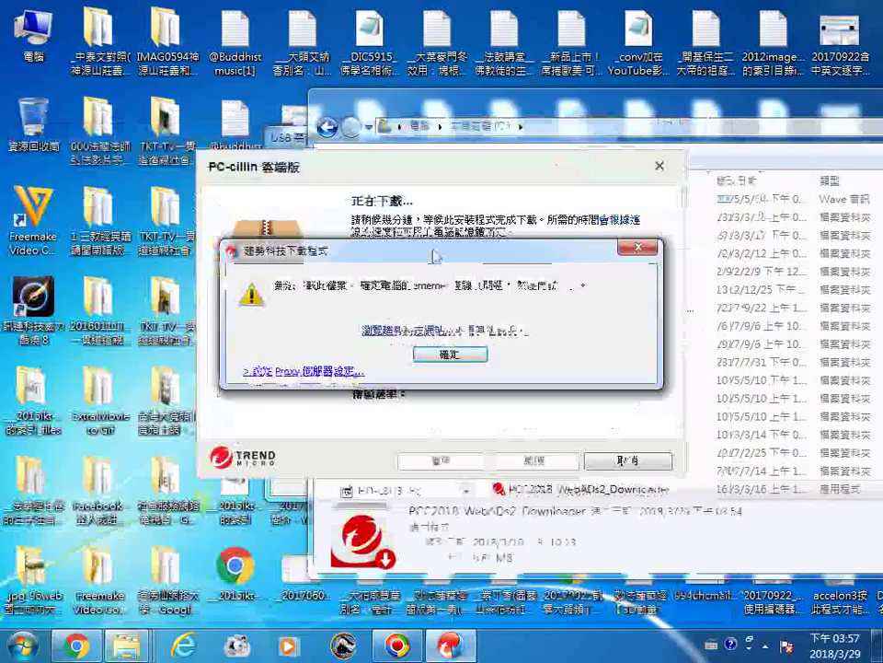
left_click(455, 355)
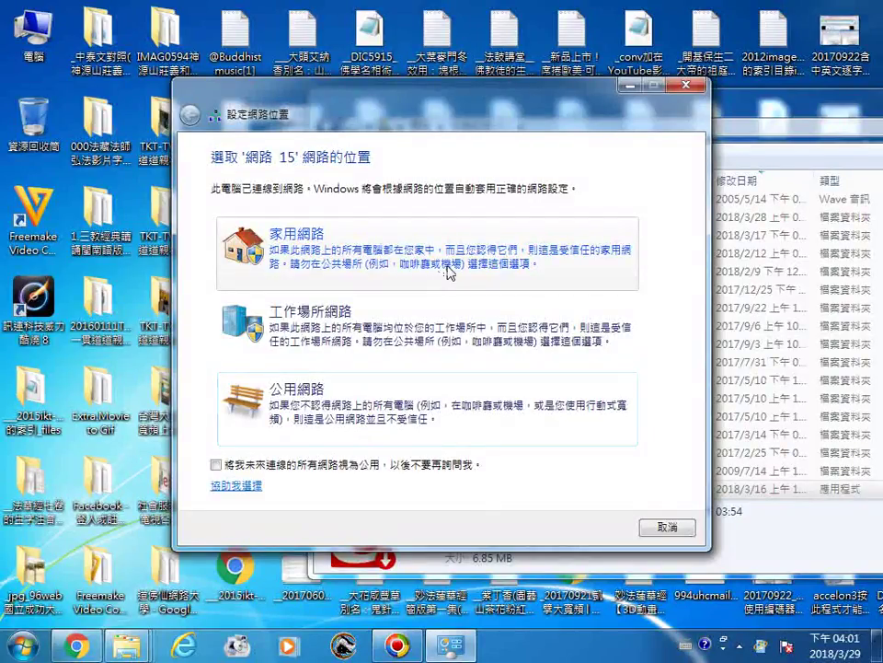
Set the location of network 網路 15 to 工作場所網路 and move the network location dialog aside.
left_click(359, 324)
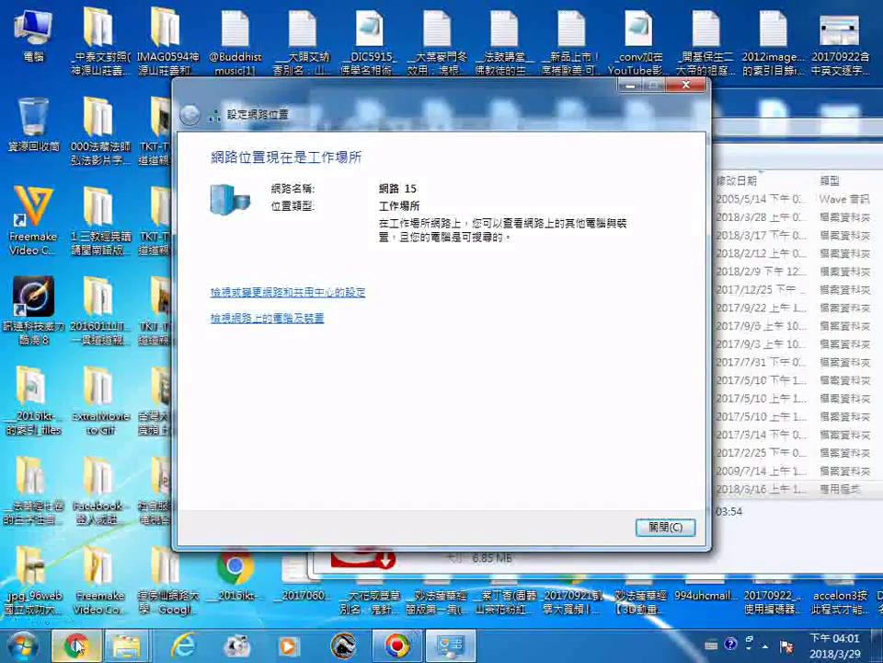
left_click_drag(421, 112, 235, 432)
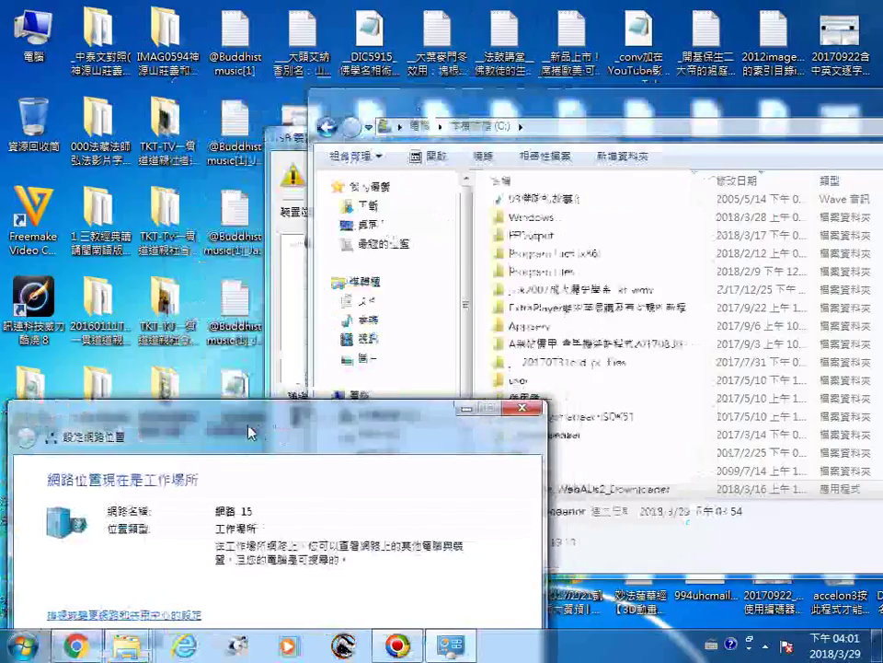
Bring the unrecognised USB device message to the front and close it.
left_click(288, 171)
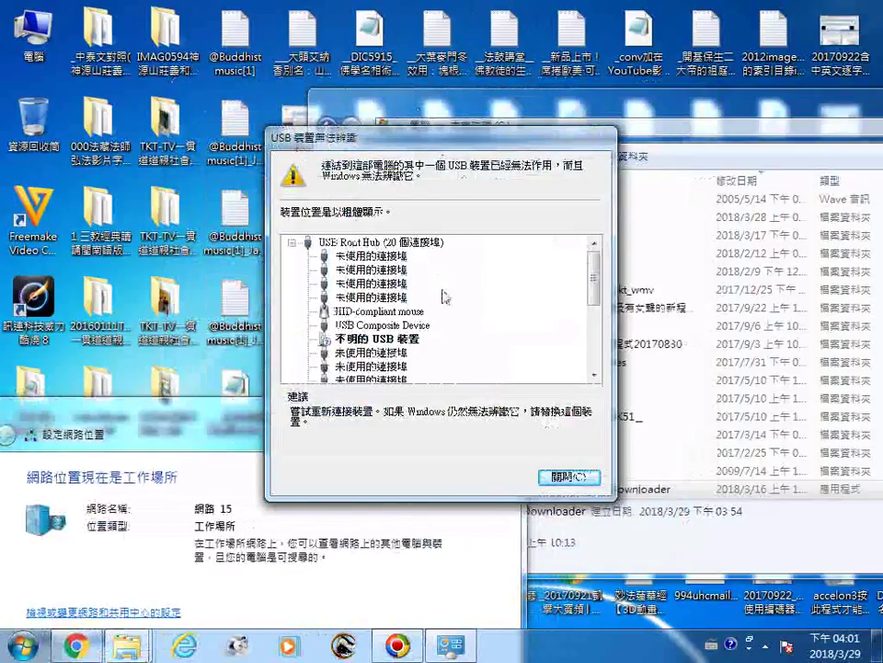
left_click(563, 479)
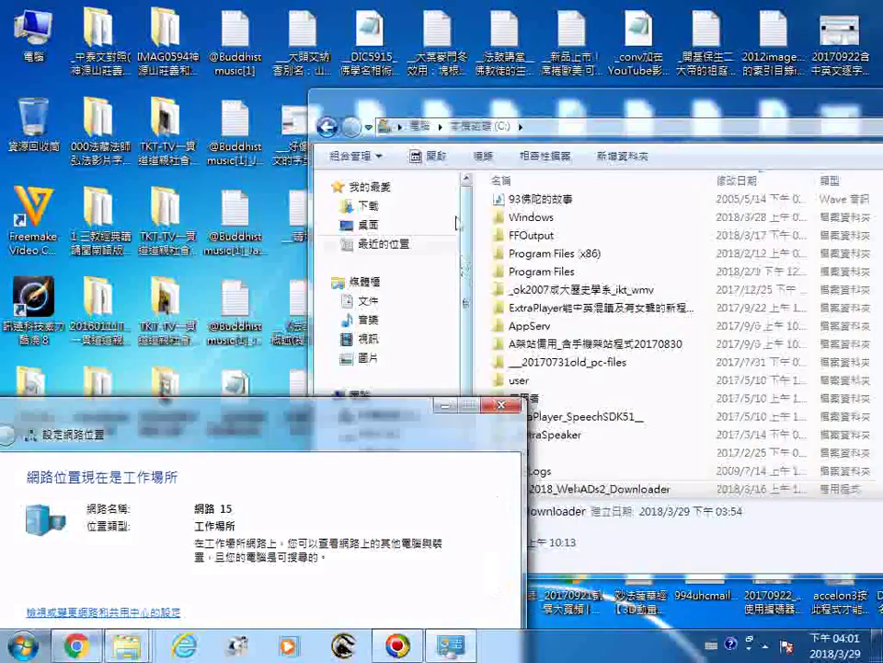
Move the network location dialog higher on the desktop and bring up the 本機磁碟 (C:) window.
left_click(127, 645)
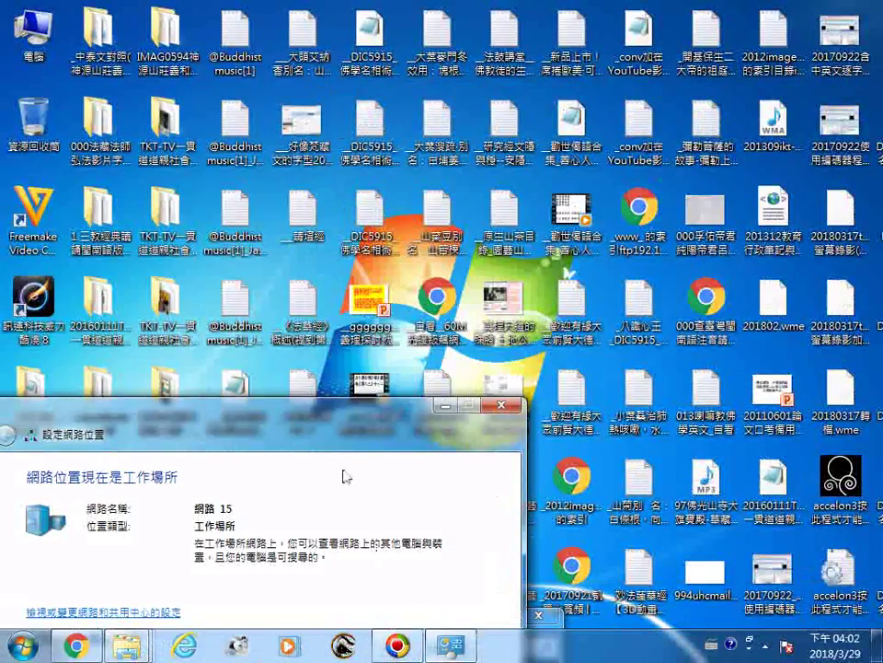
double_click(230, 418)
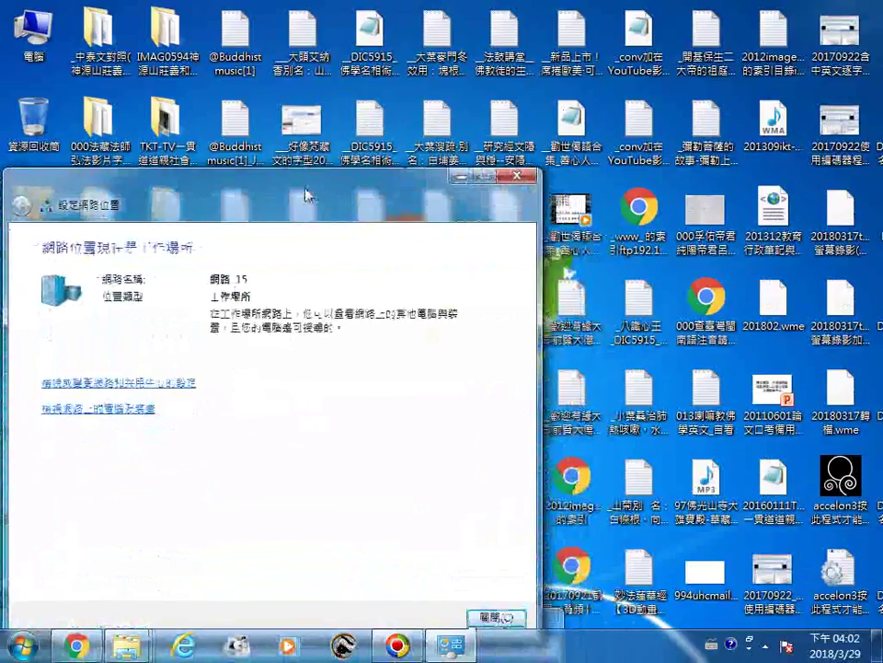
mouse_move(130, 645)
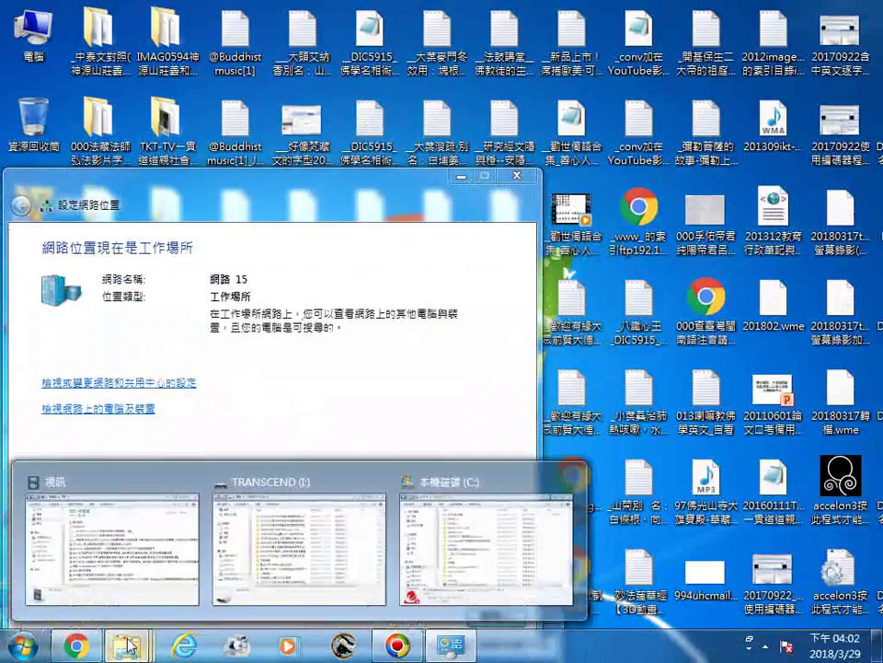
left_click(428, 478)
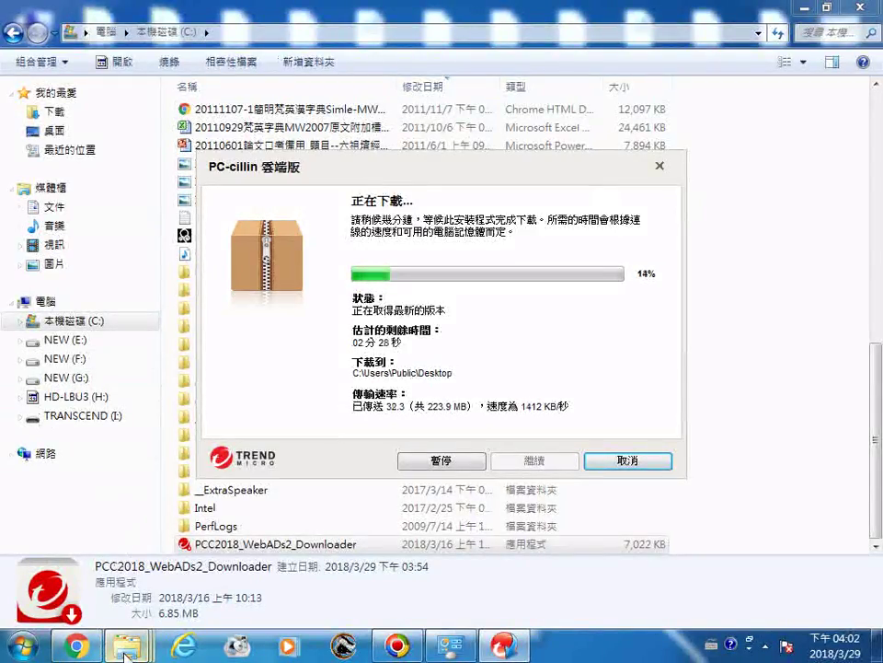
Search the programs and files for 架站 and open the full list of results in its own window.
mouse_move(125, 652)
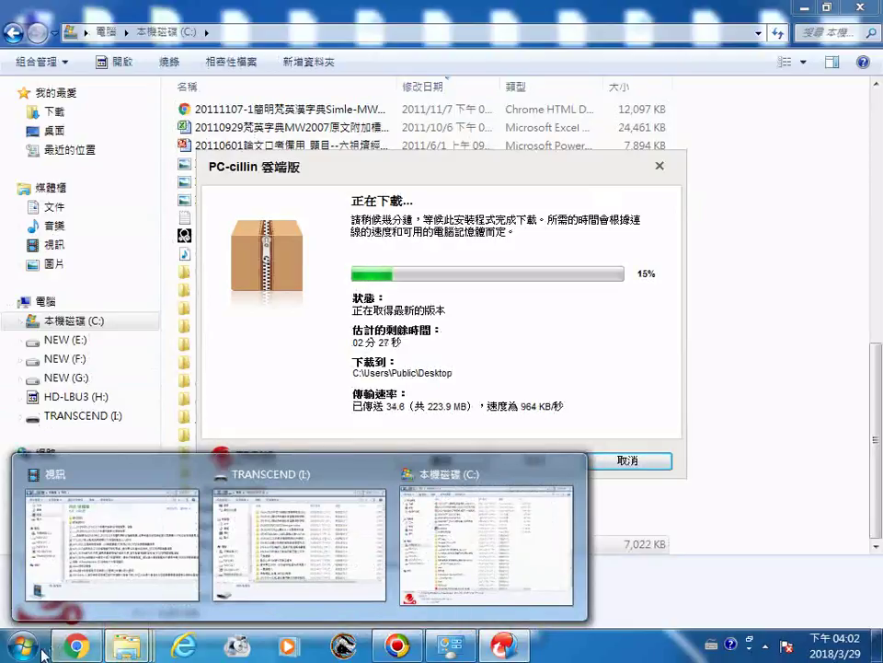
left_click(23, 647)
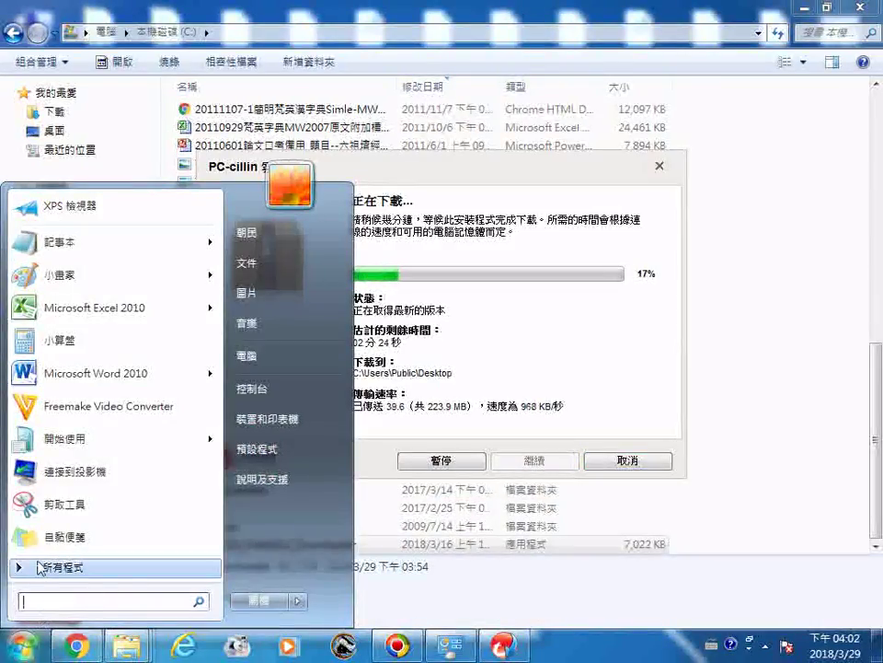
left_click(37, 566)
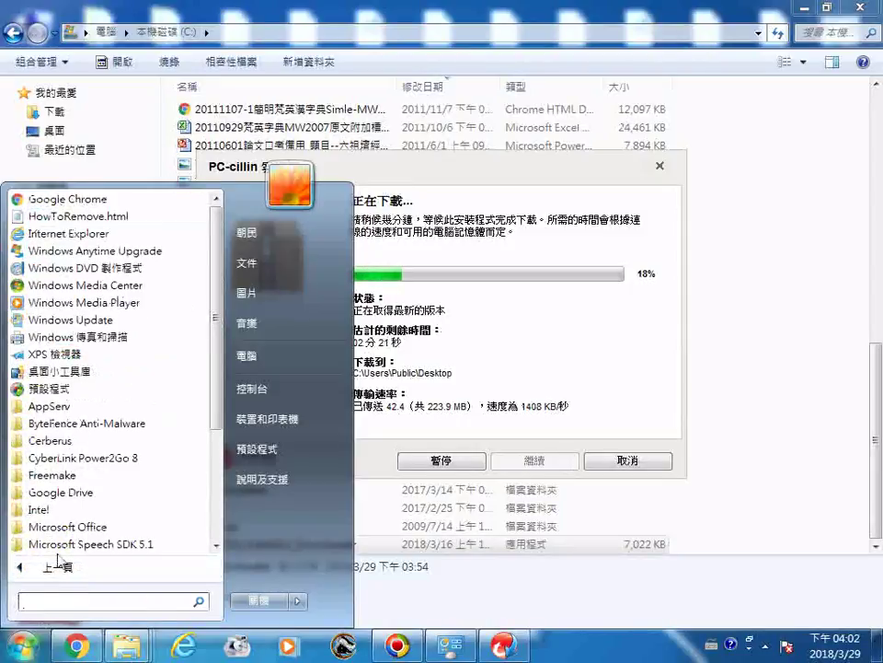
type("ㄐㄧㄥ")
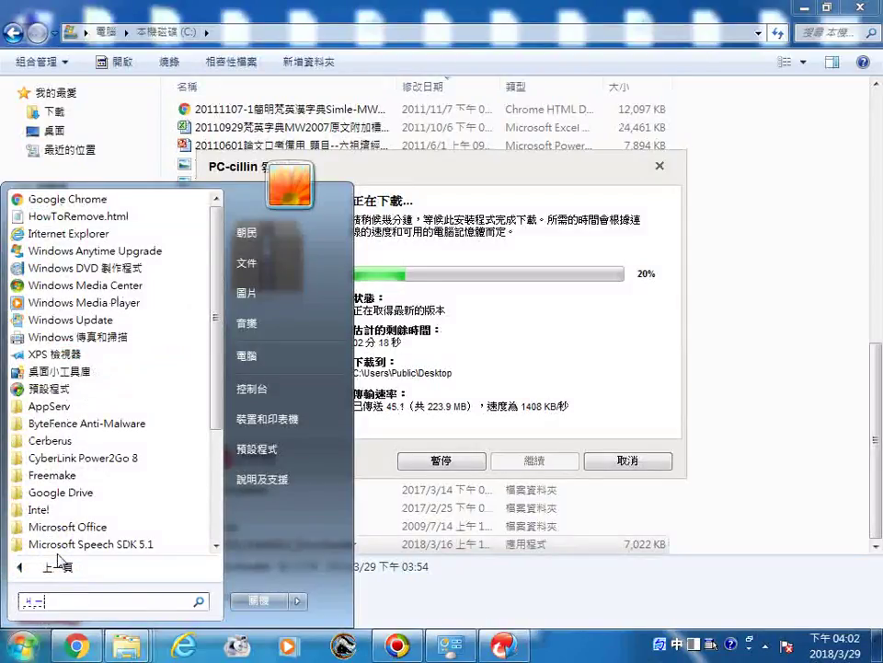
type("ㄒㄧㄠˋ")
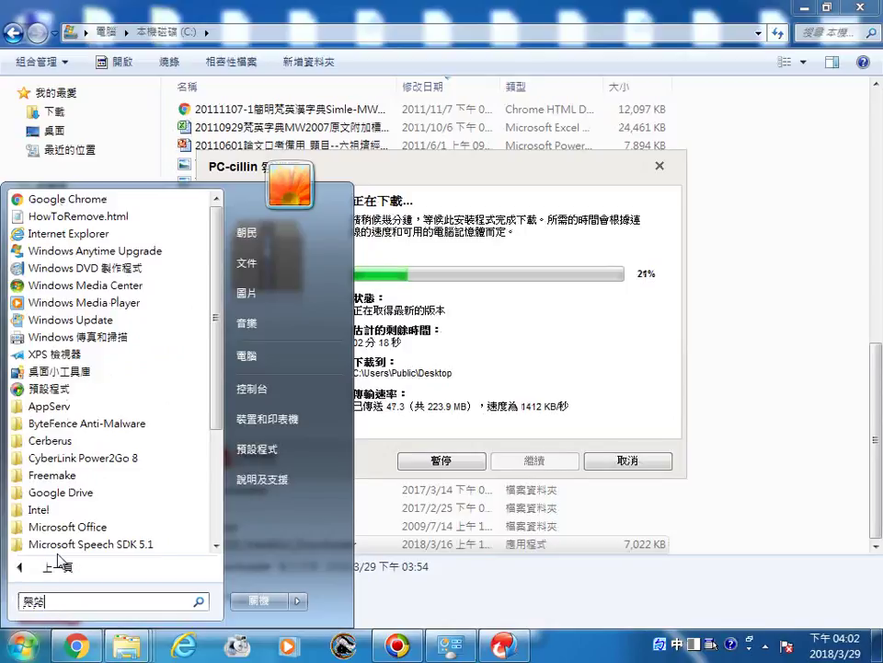
key("Return")
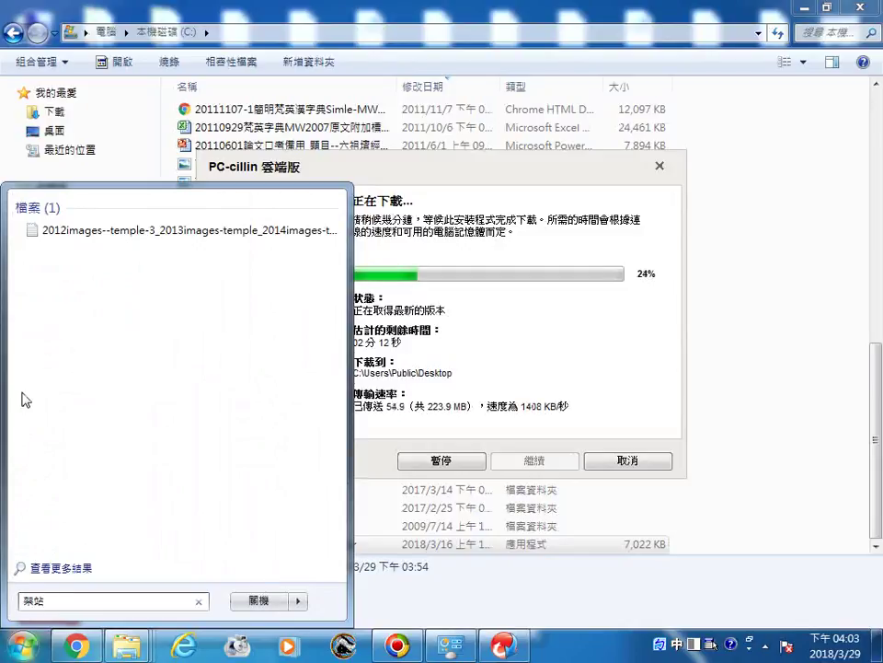
left_click(60, 571)
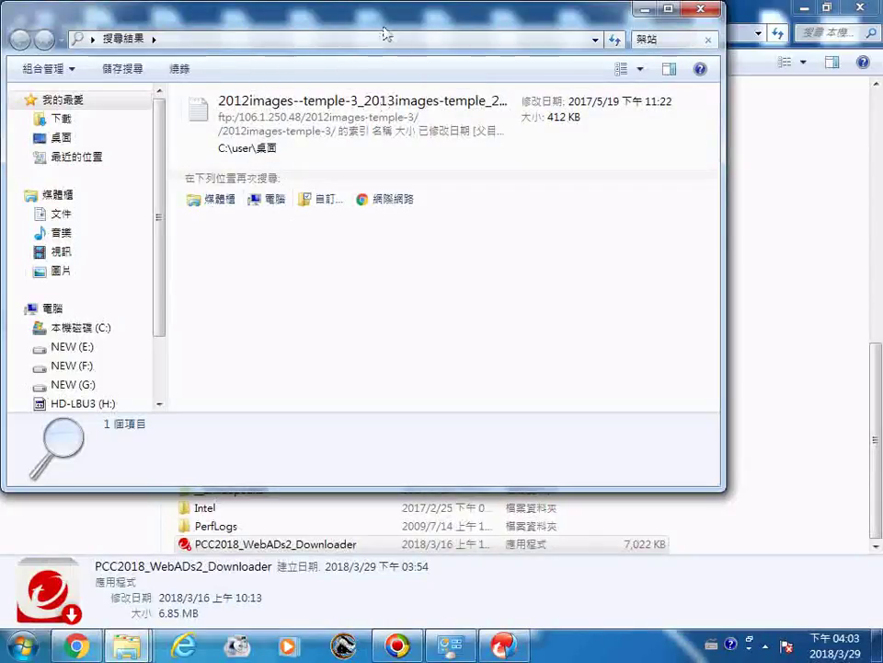
Minimise the 架站 search results window and the 本機磁碟 (C:) window to uncover the desktop.
left_click_drag(388, 30, 362, 549)
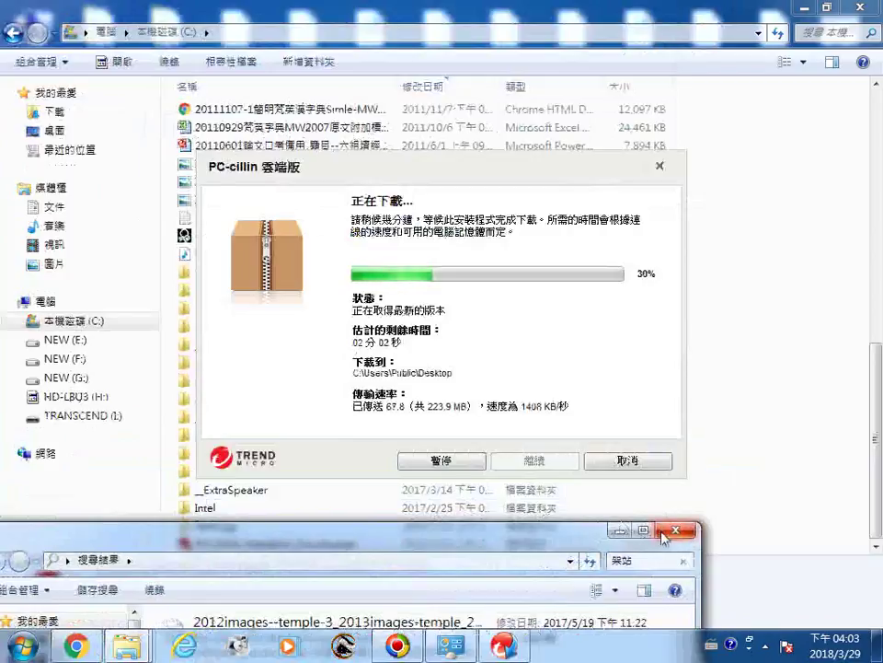
left_click(619, 531)
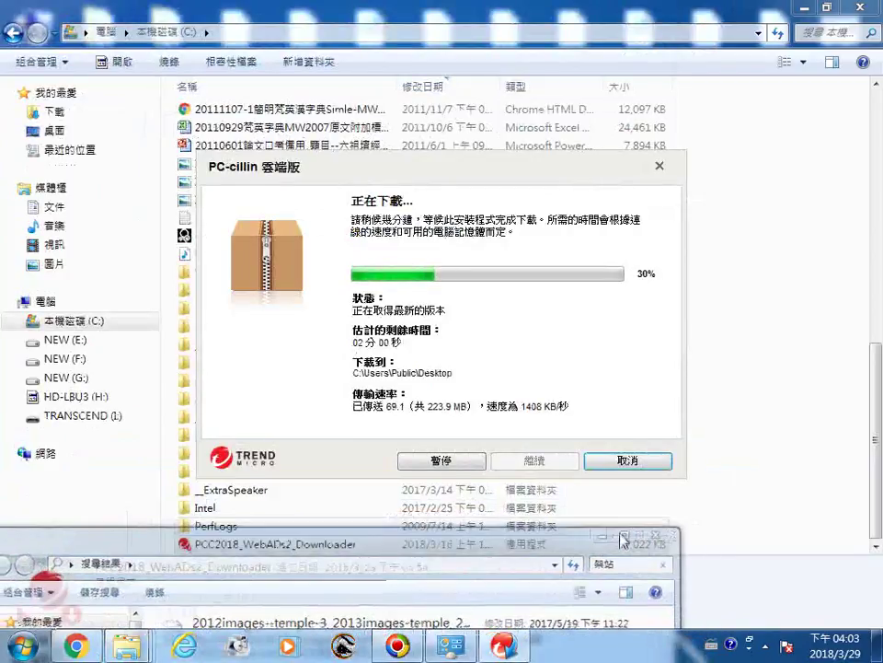
left_click(337, 12)
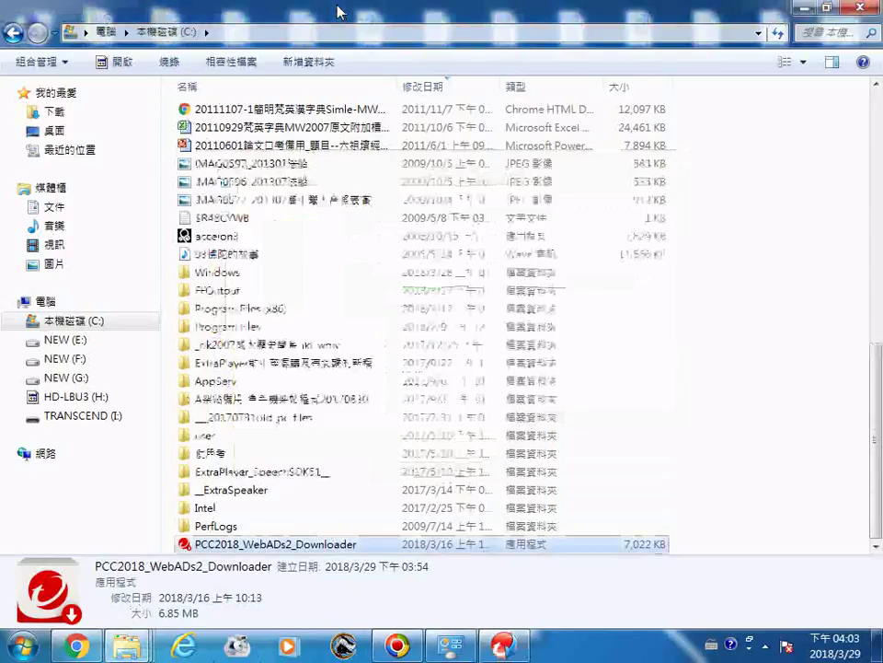
key("super+m")
Scan the topmost DIC5915 document on the desktop with Norton Security.
right_click(369, 29)
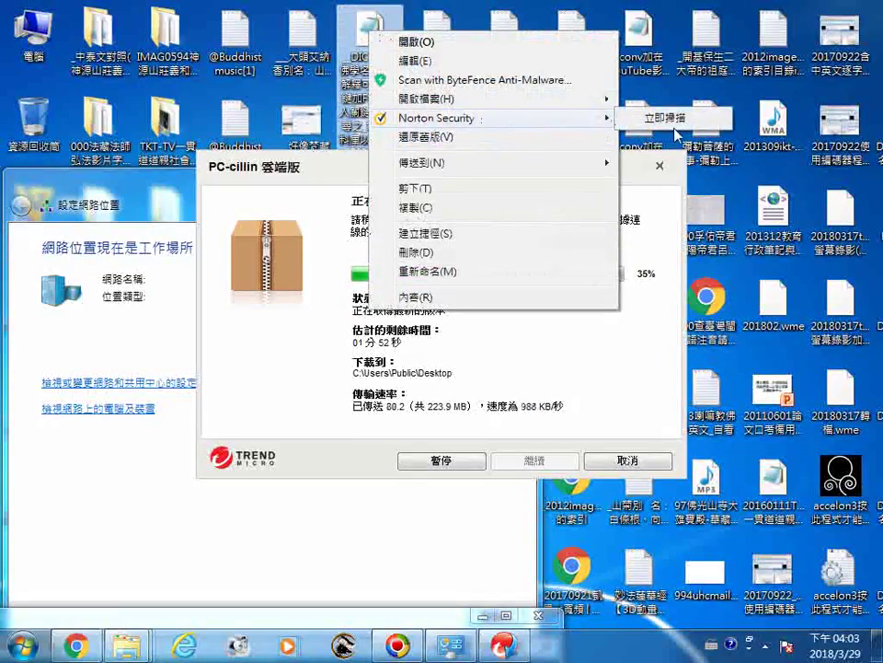
left_click(673, 122)
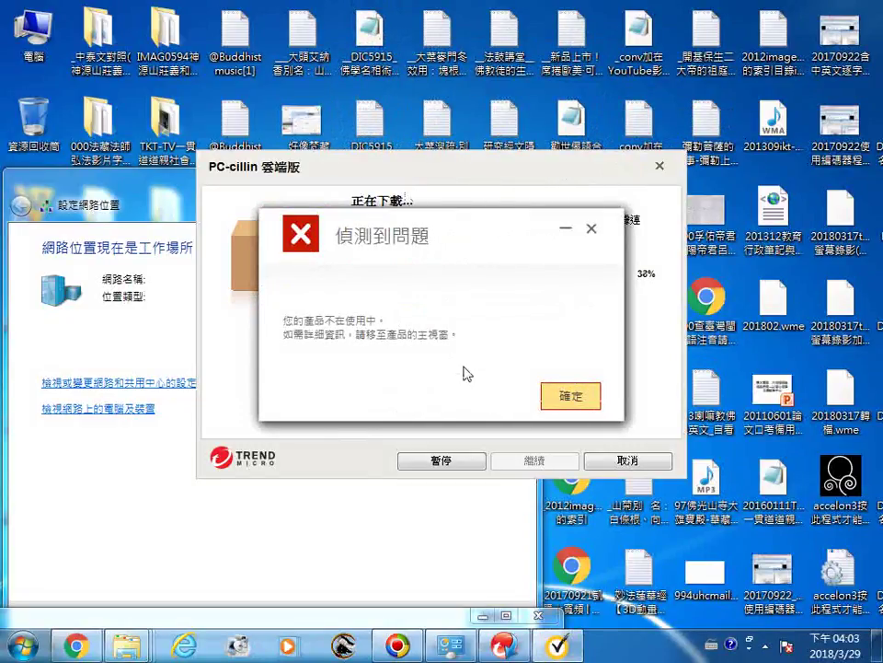
Dismiss the Norton problem message, scan the topmost TKT-TV folder on the desktop with Norton Security, and dismiss the message that follows.
left_click(563, 397)
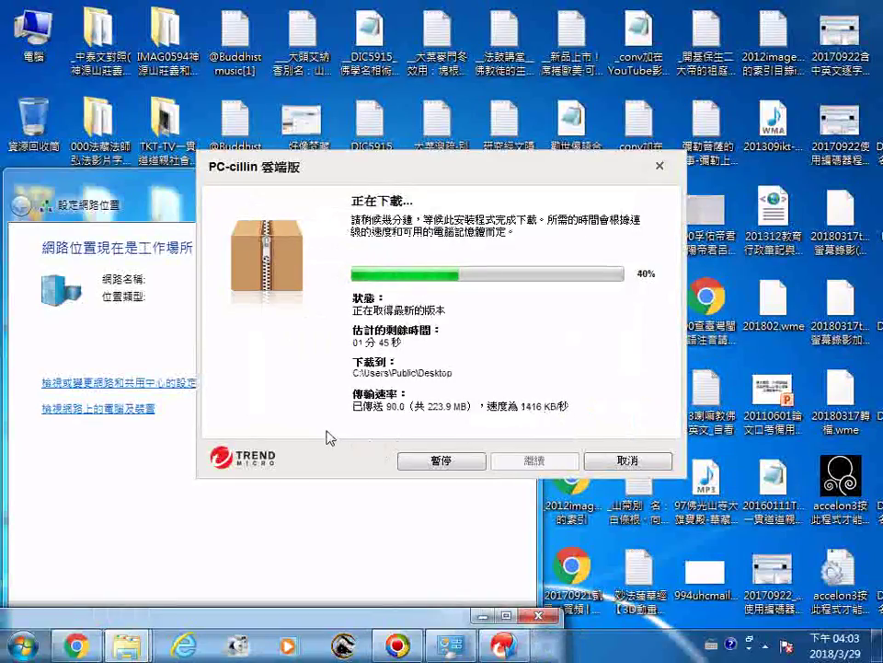
right_click(171, 137)
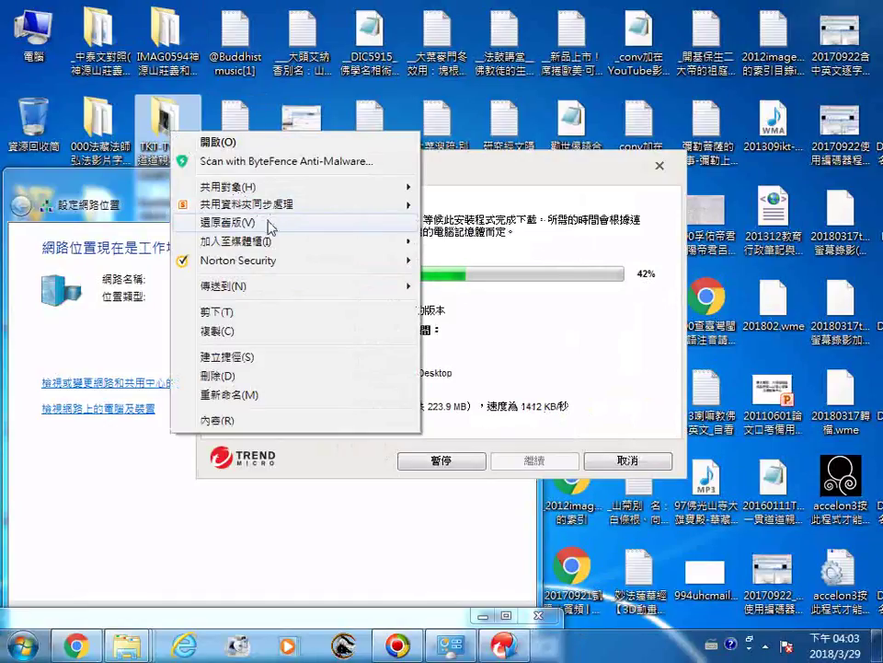
mouse_move(271, 266)
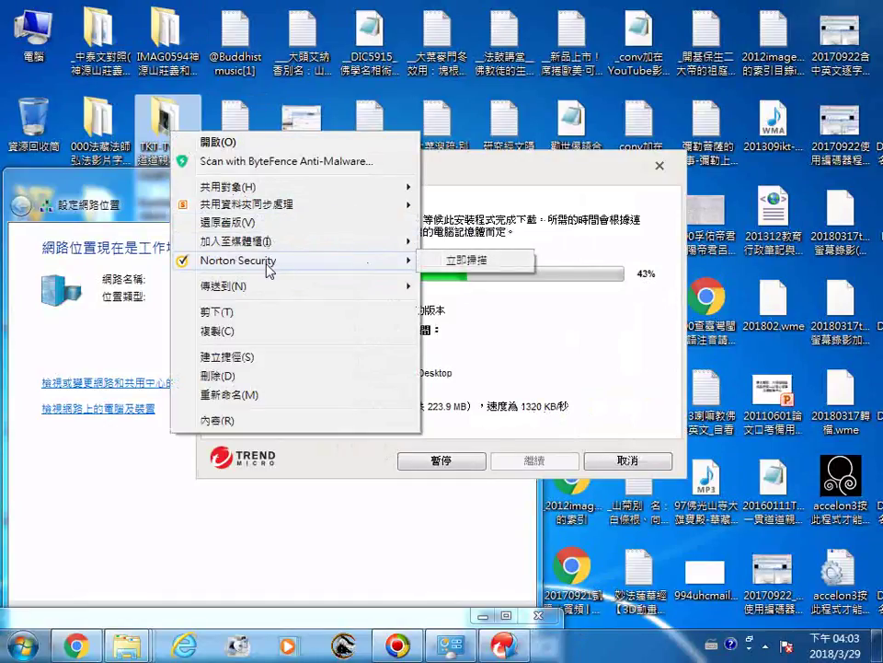
left_click(444, 263)
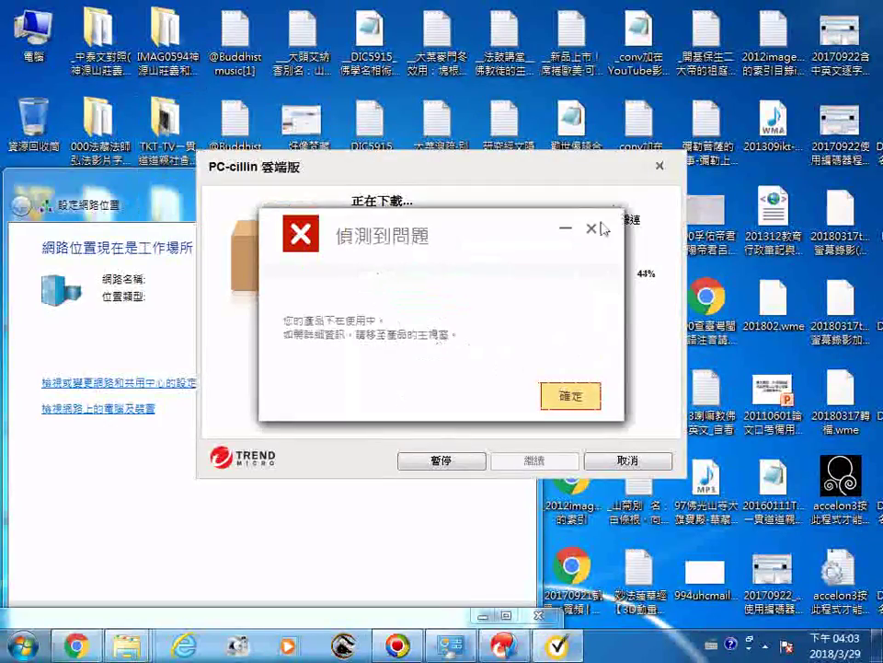
left_click(581, 401)
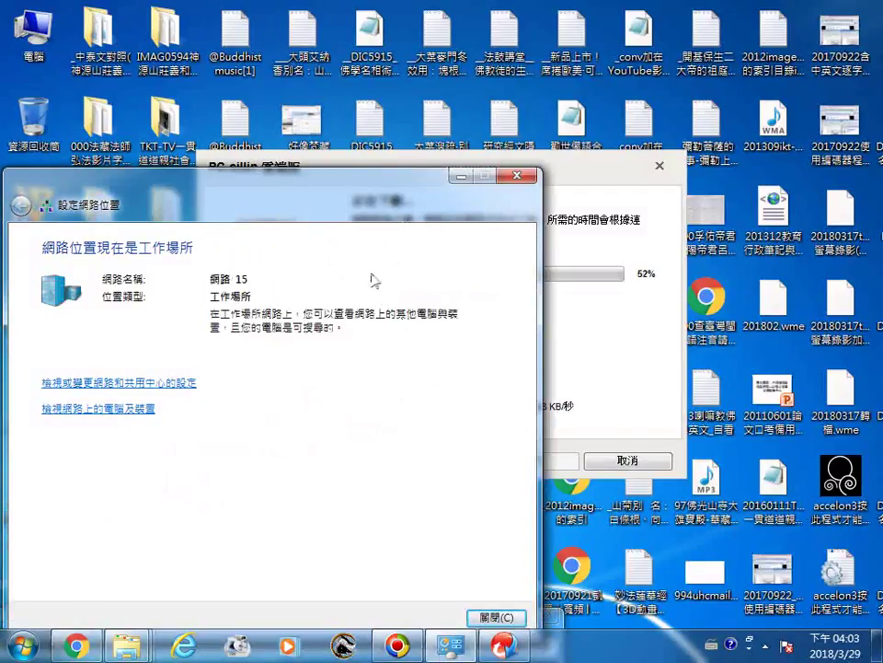
Minimise the network location dialog and switch to the Chrome window with 三界靈針.pdf.
left_click(461, 176)
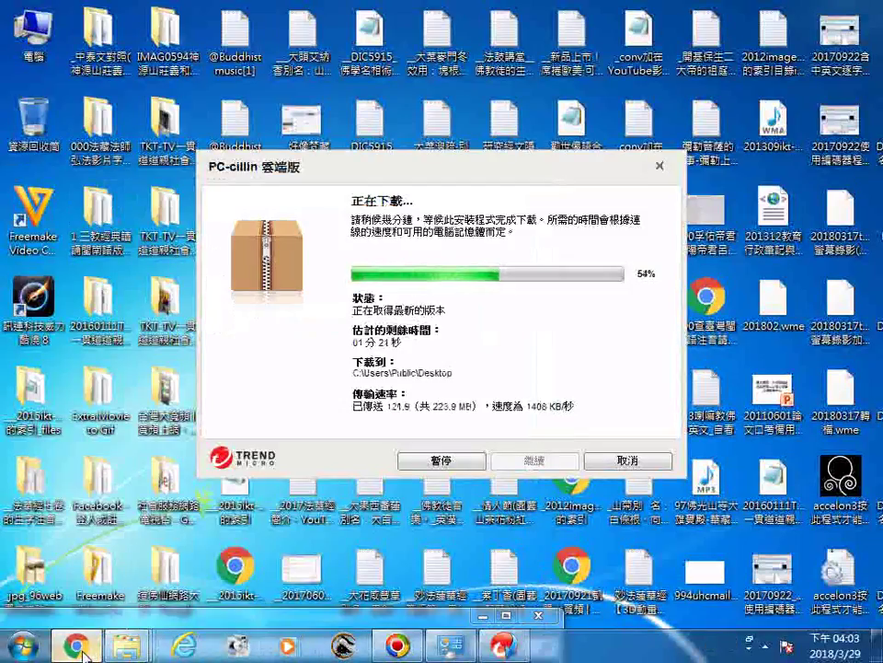
left_click(79, 647)
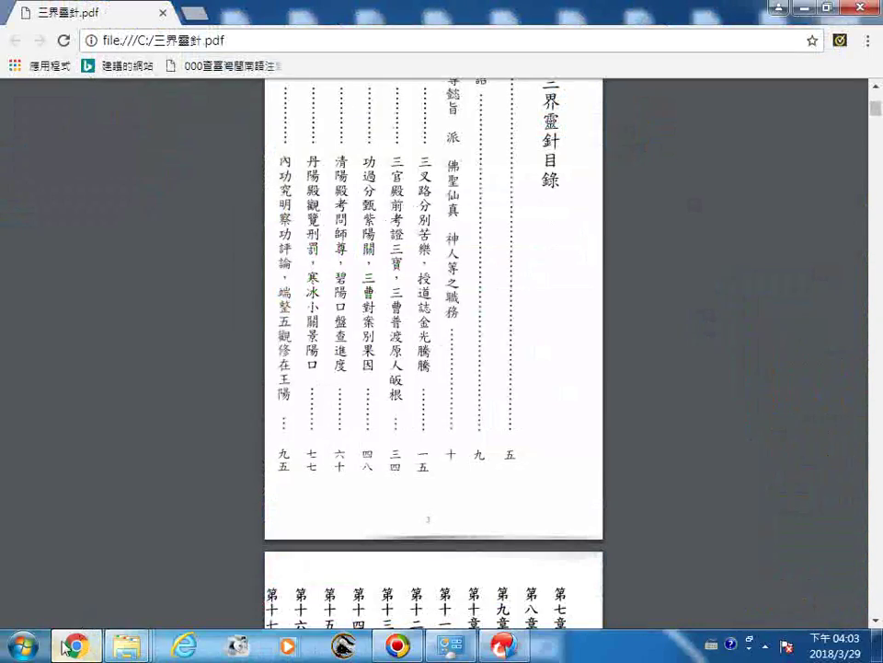
mouse_move(65, 649)
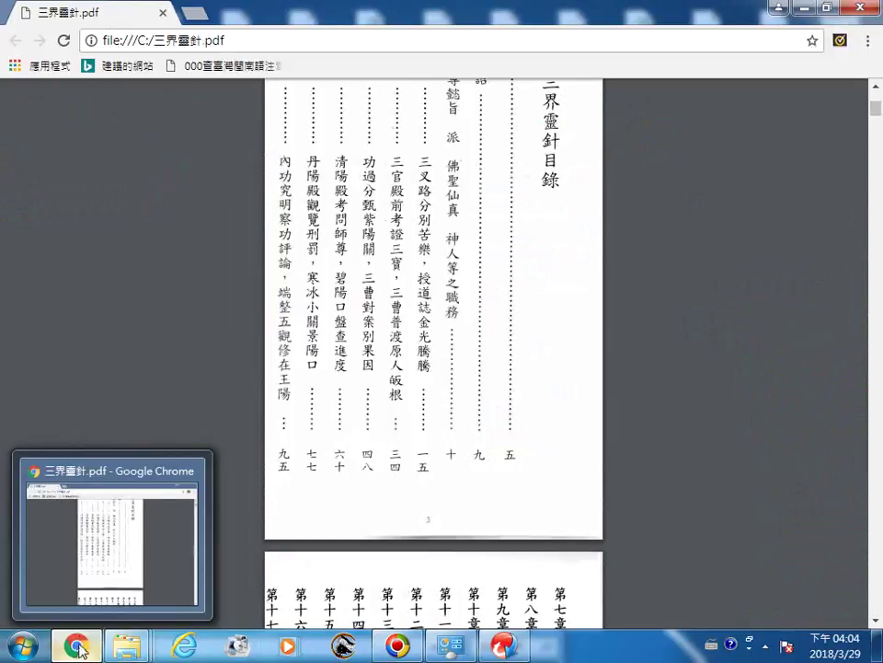
mouse_move(518, 649)
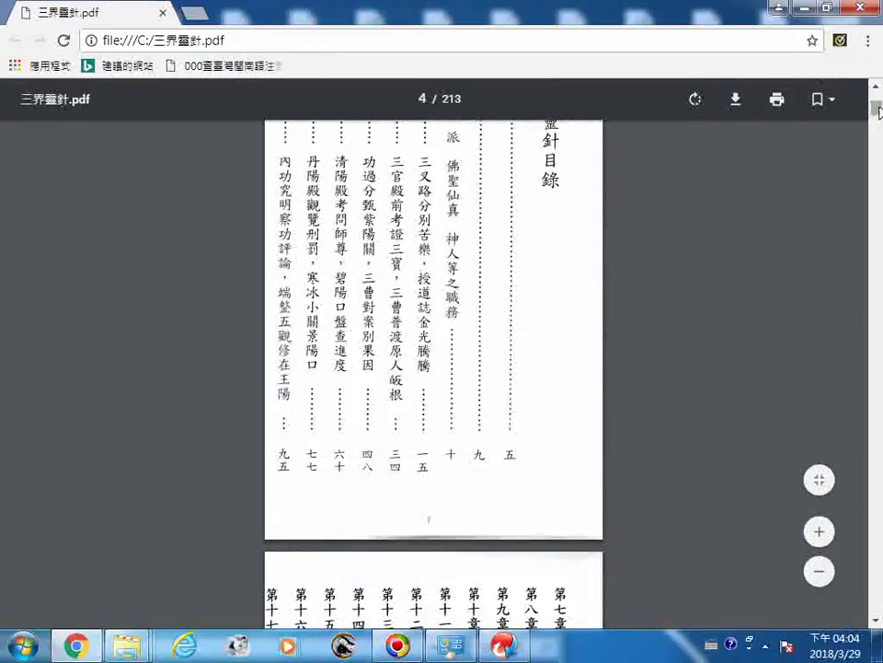
Read through 三界靈針.pdf from its cover past the table of contents and preface to the name lists on printed page 13.
left_click_drag(875, 108, 875, 92)
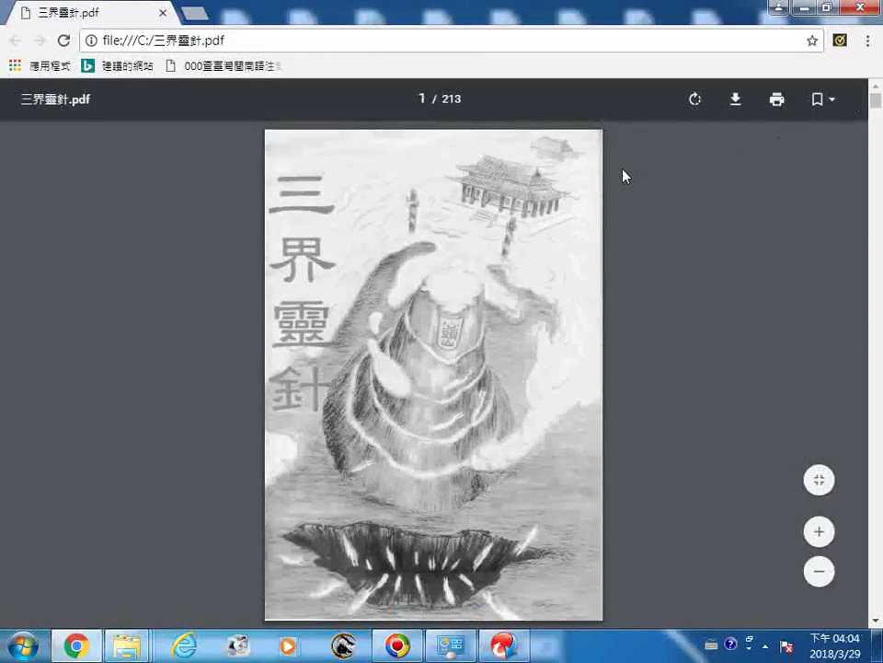
scroll(602, 209, "down", 2)
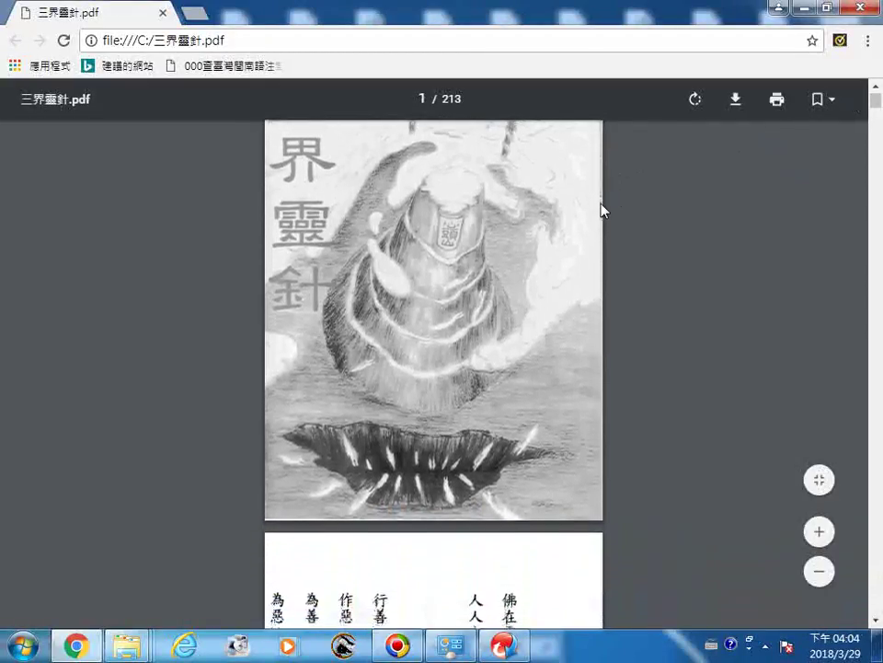
scroll(602, 209, "down", 2)
scroll(603, 210, "down", 3)
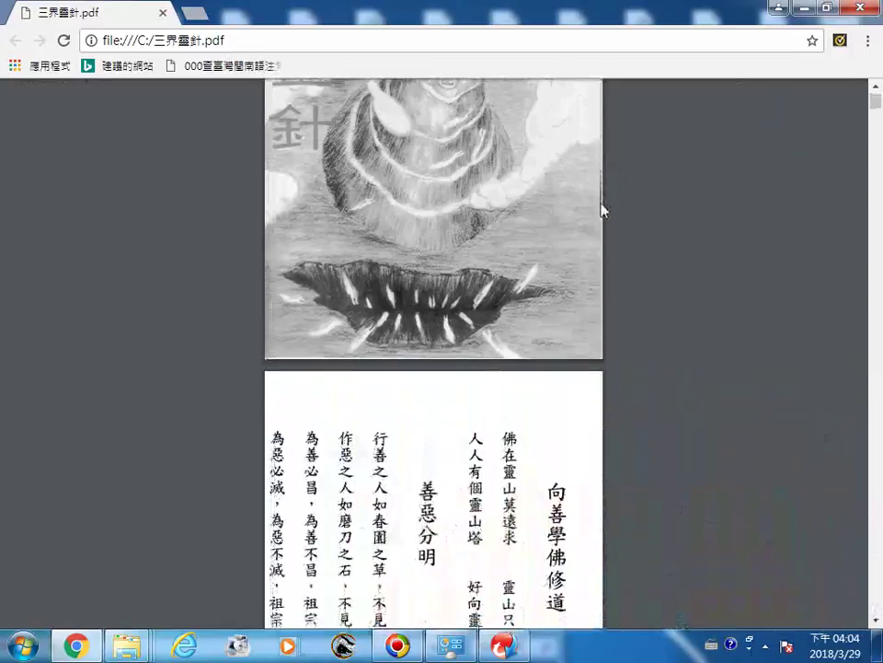
scroll(602, 210, "down", 3)
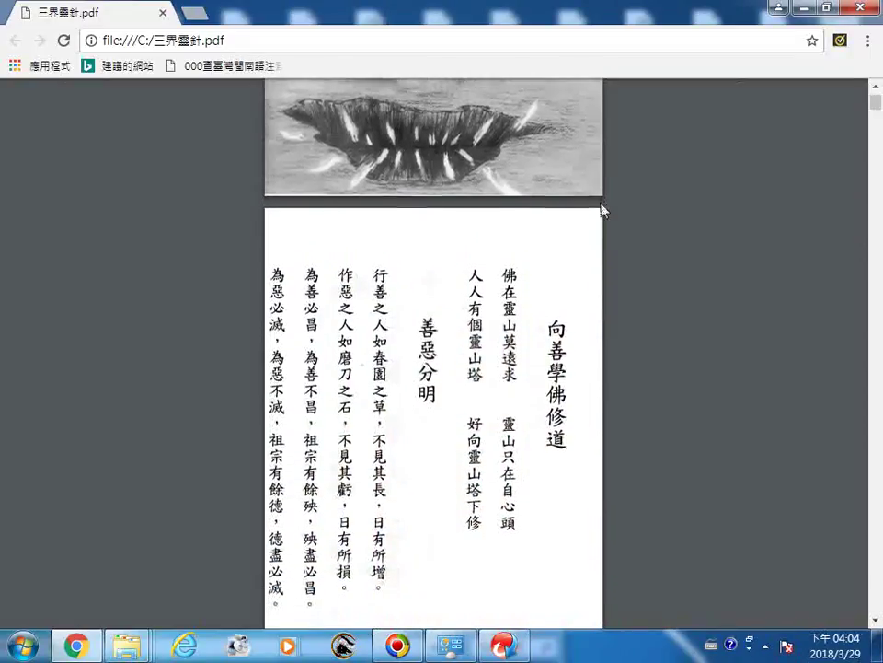
scroll(603, 210, "down", 1)
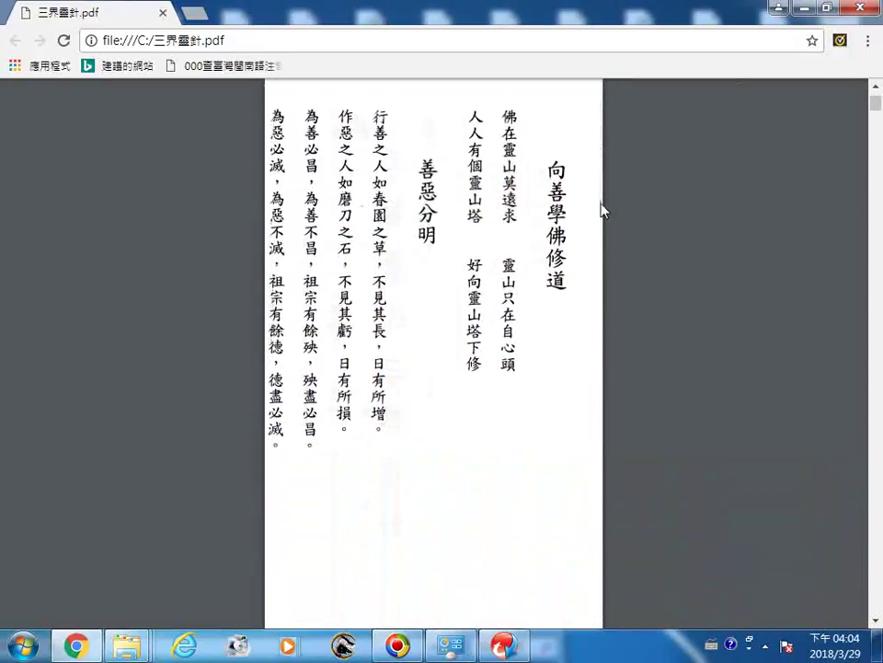
scroll(602, 210, "down", 4)
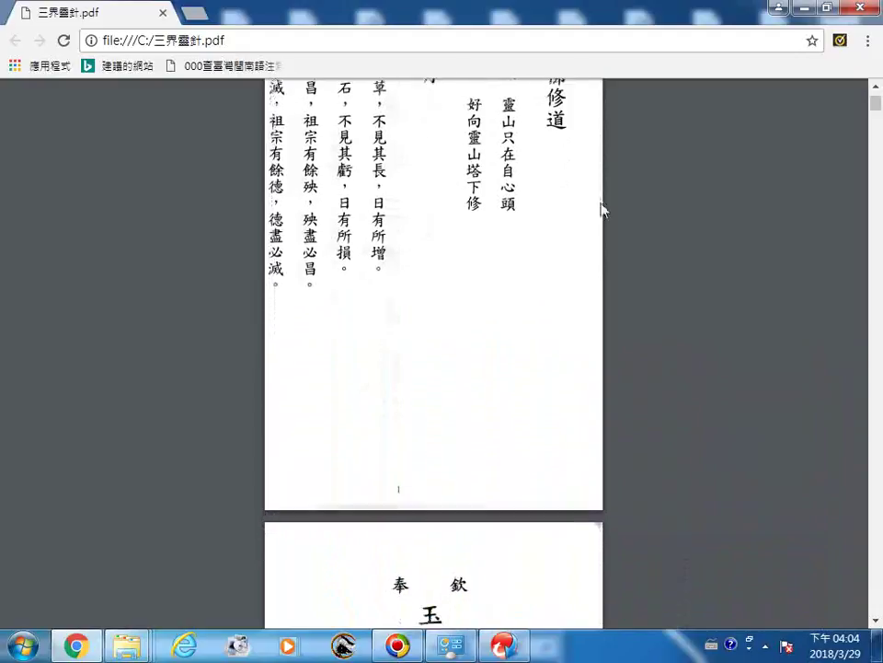
scroll(616, 212, "down", 6)
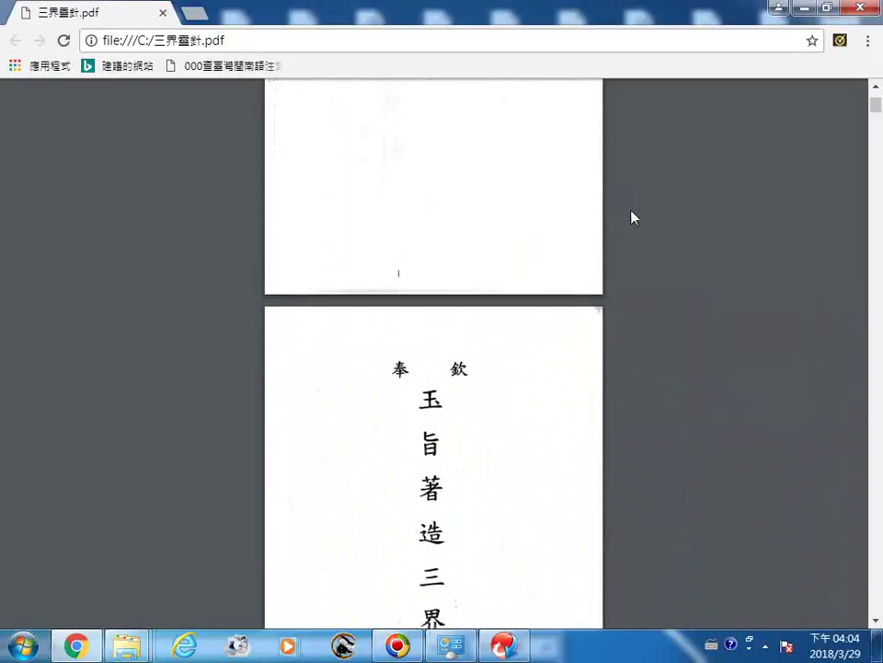
scroll(631, 217, "down", 6)
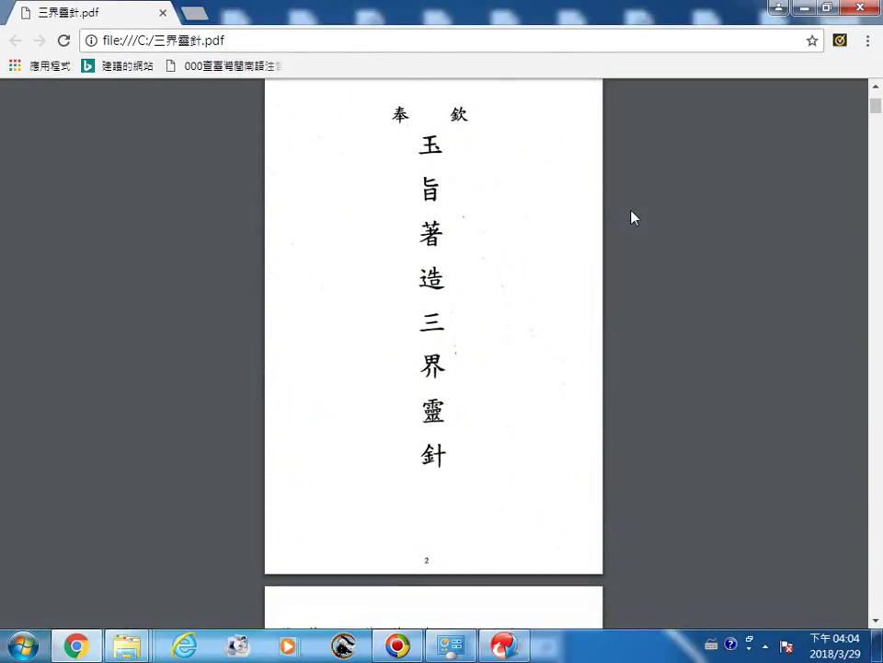
scroll(631, 217, "down", 7)
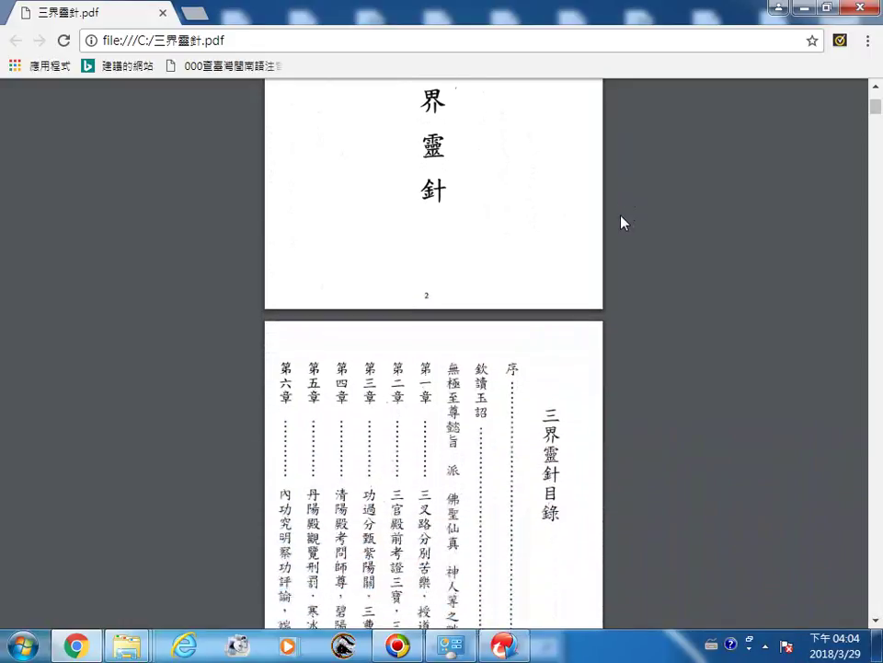
scroll(622, 222, "down", 8)
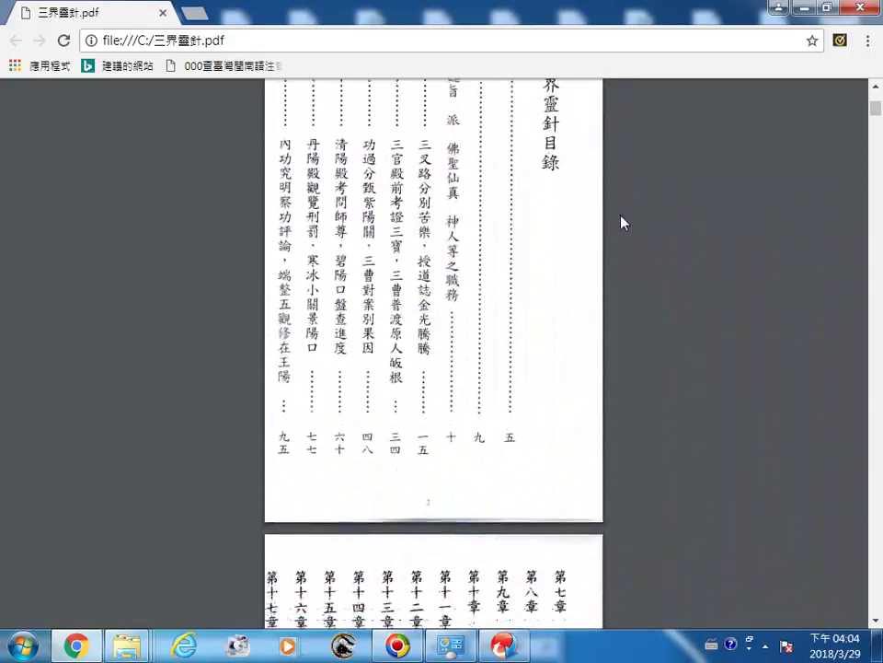
scroll(622, 221, "down", 8)
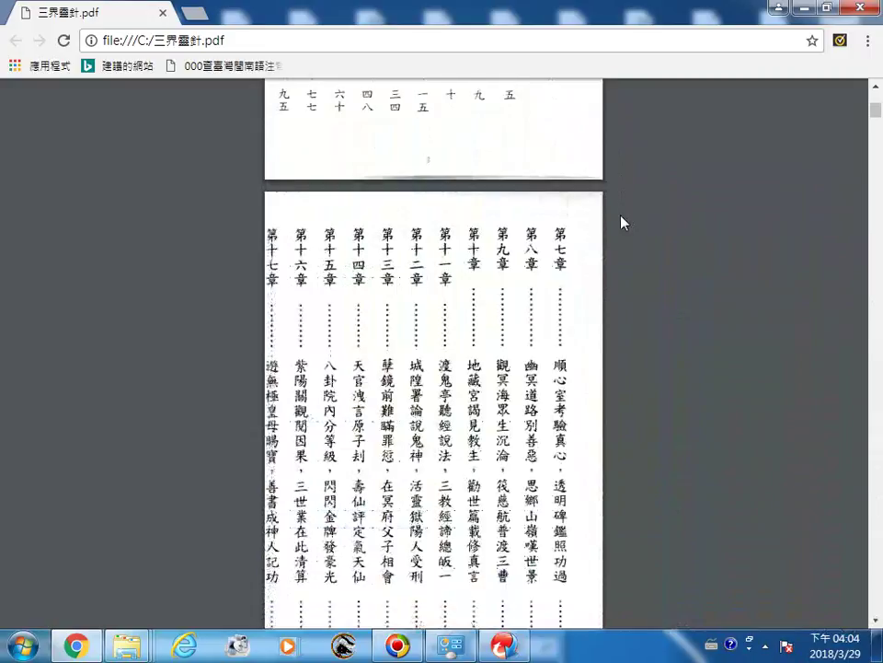
scroll(622, 222, "down", 8)
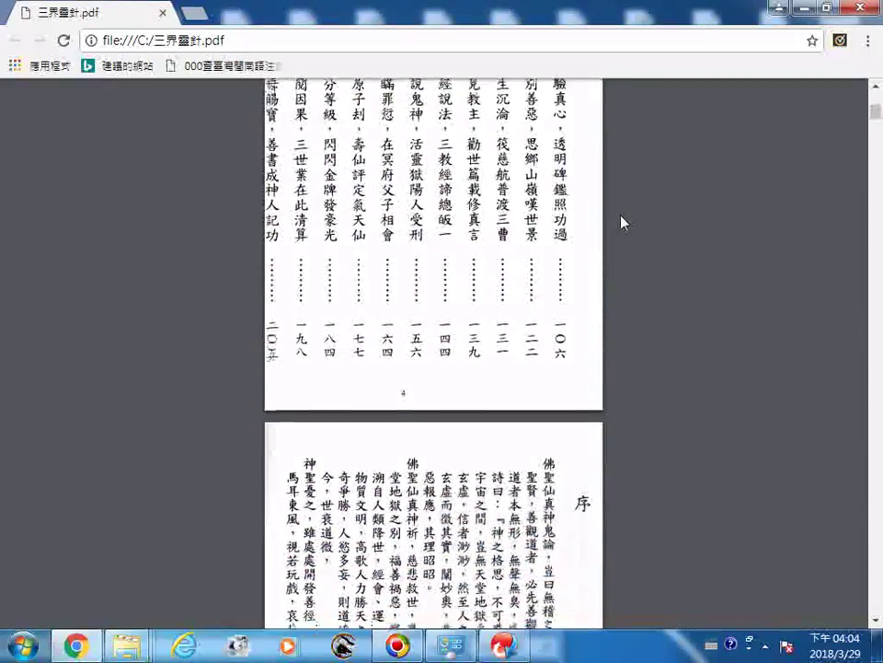
scroll(622, 222, "down", 8)
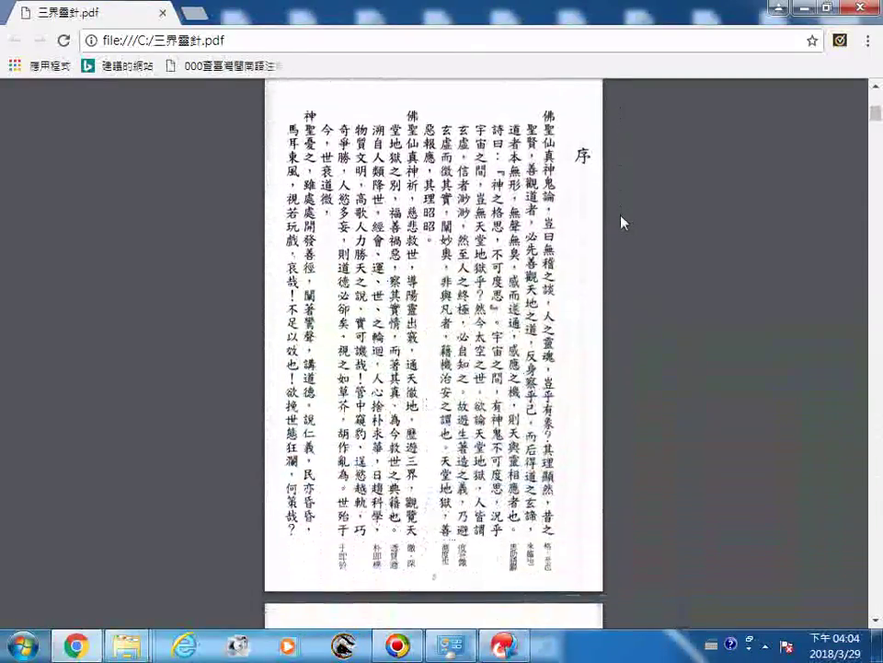
scroll(622, 222, "down", 8)
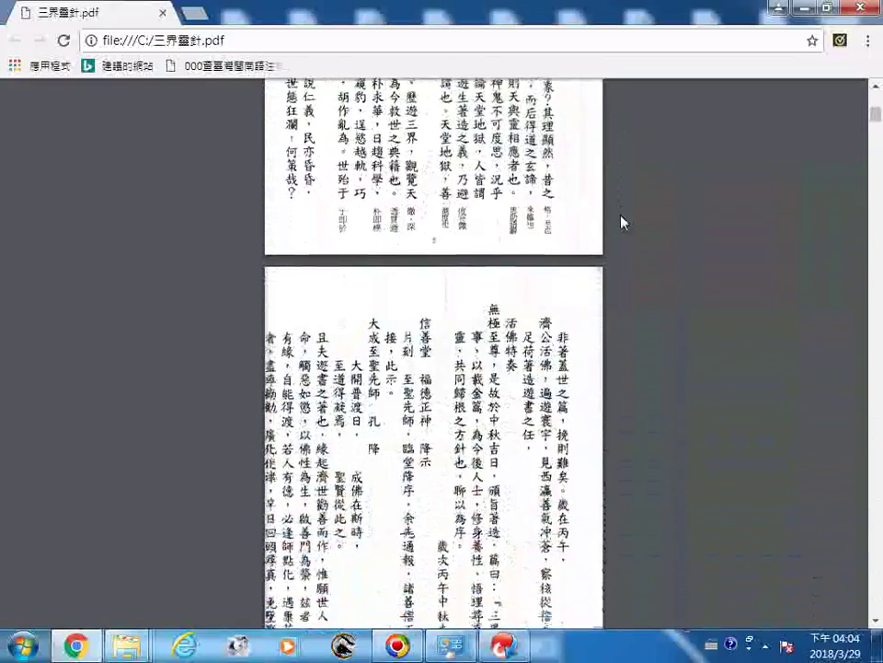
scroll(622, 222, "down", 8)
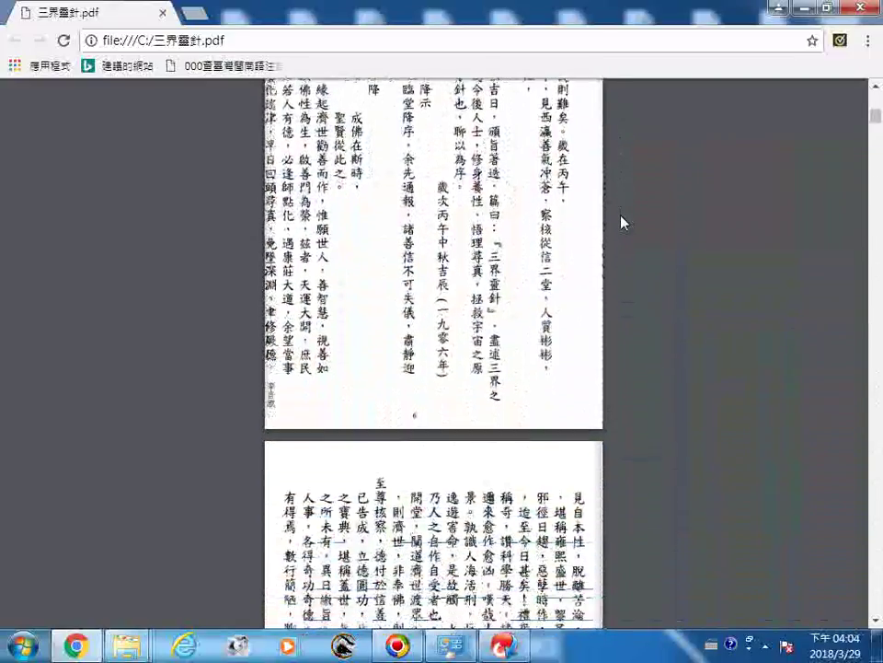
scroll(622, 222, "down", 7)
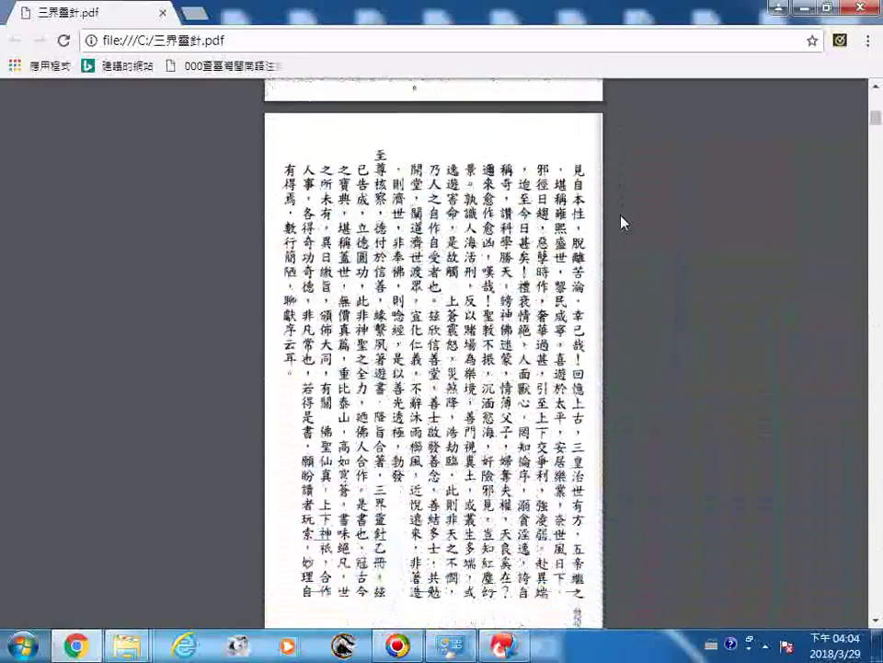
scroll(622, 222, "down", 8)
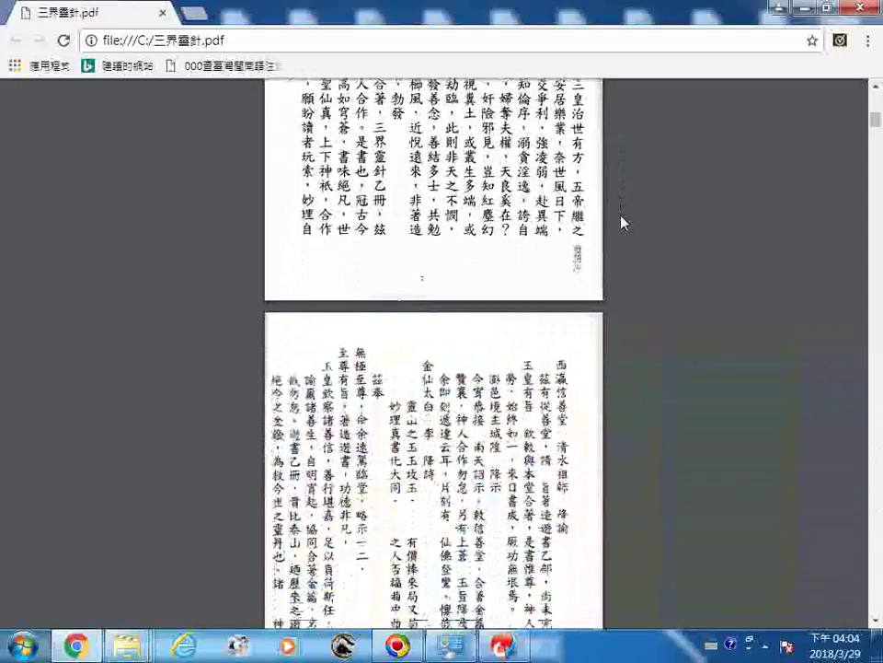
scroll(622, 222, "down", 8)
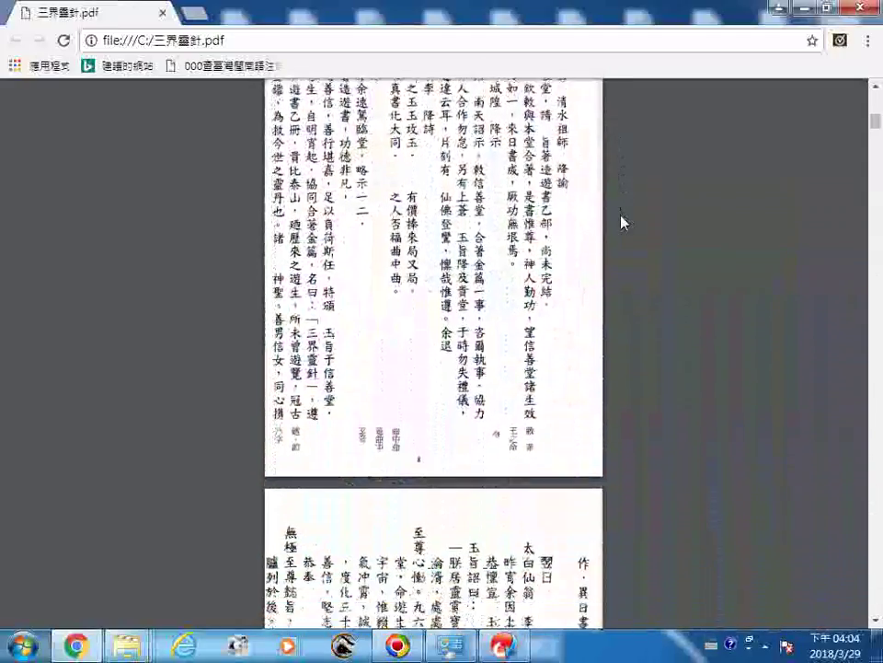
scroll(622, 222, "down", 8)
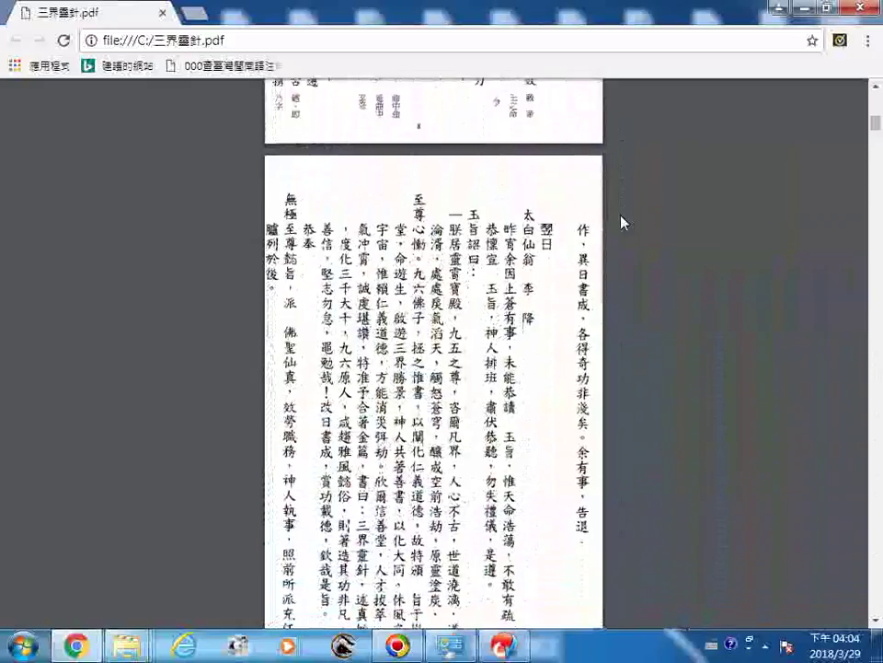
scroll(622, 222, "down", 8)
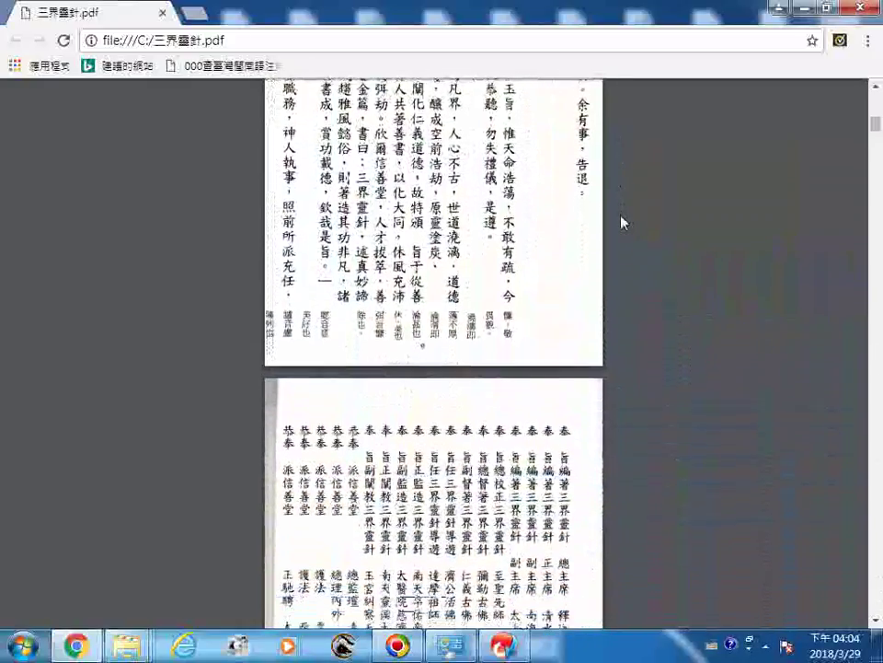
scroll(622, 221, "down", 8)
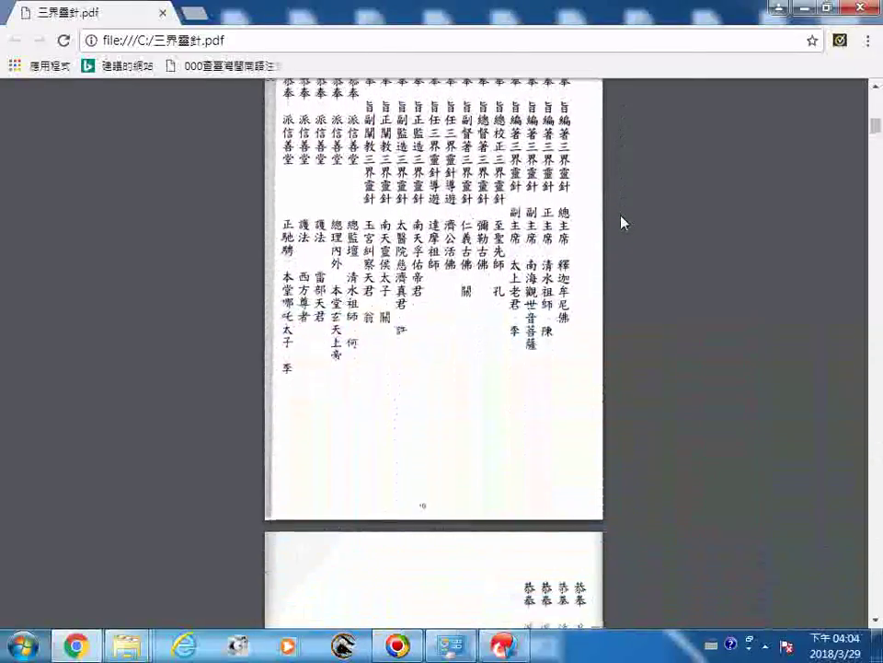
scroll(622, 221, "down", 8)
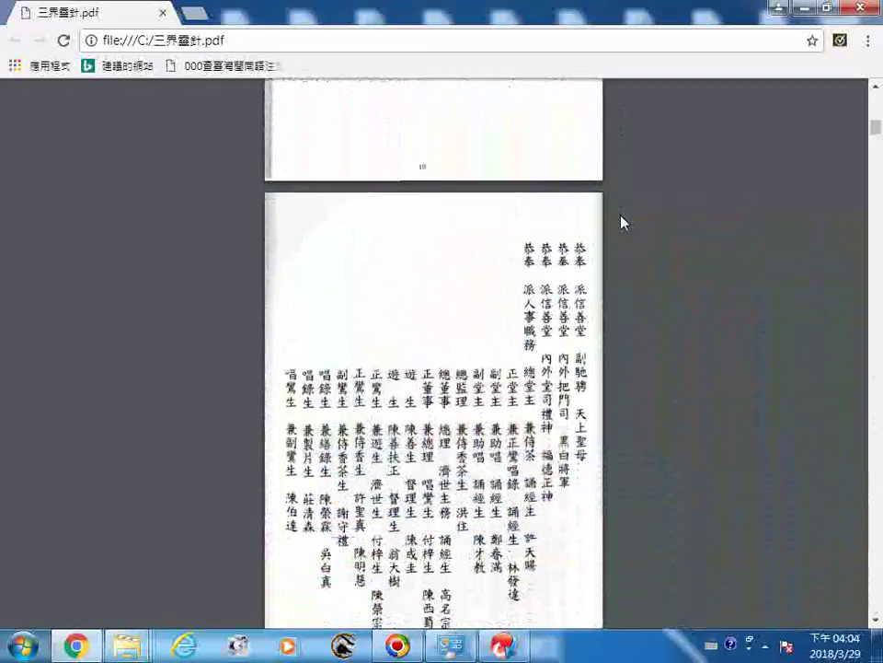
scroll(623, 221, "down", 6)
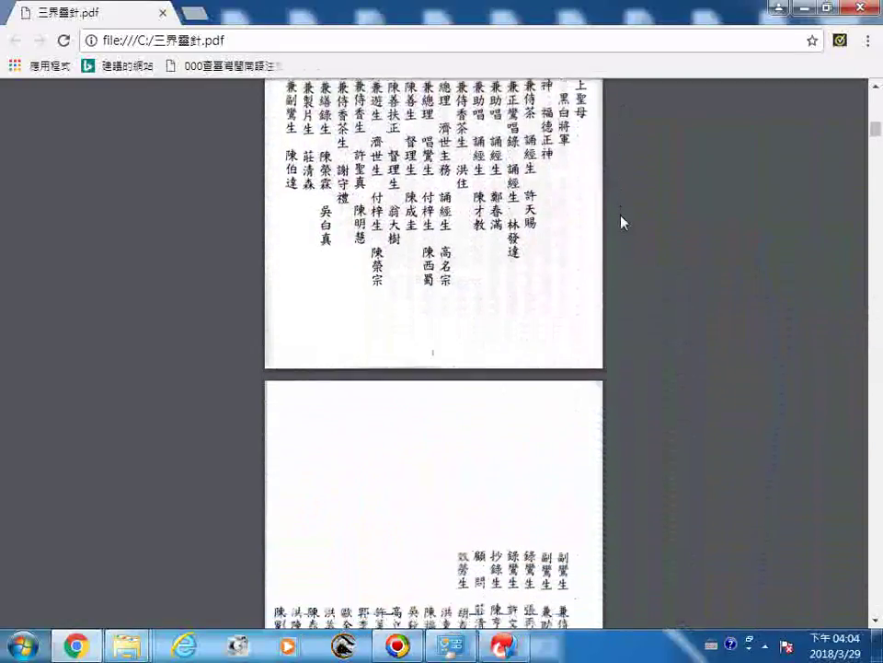
scroll(622, 222, "down", 2)
scroll(622, 222, "down", 6)
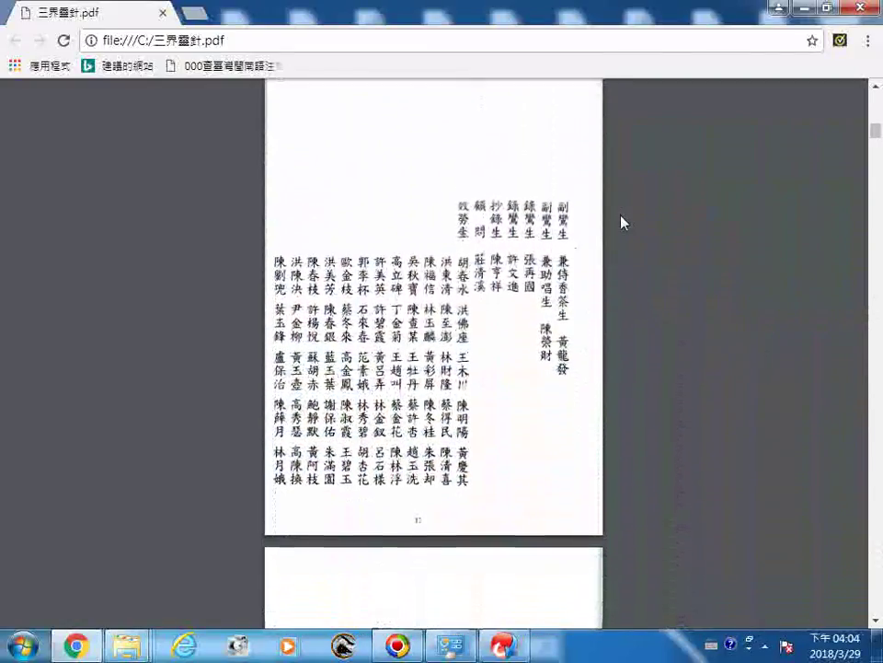
scroll(622, 222, "down", 2)
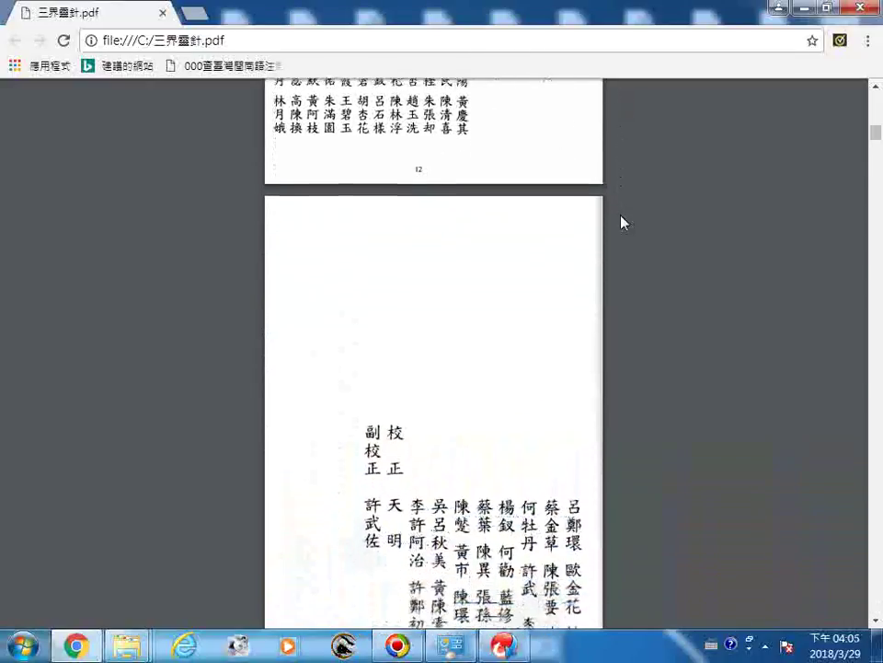
scroll(622, 222, "down", 2)
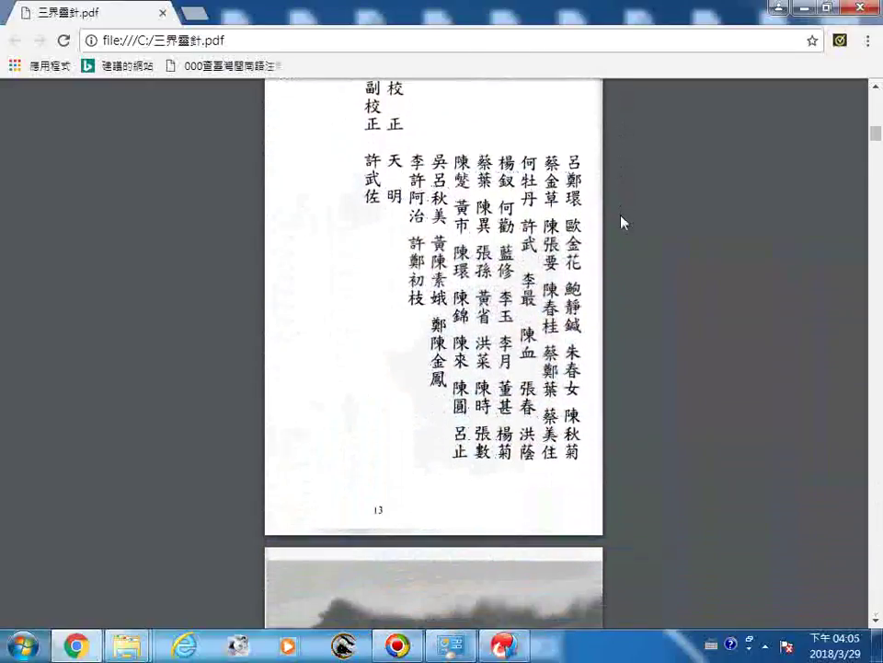
Read on through 三界靈針.pdf from printed page 13 past the mountain illustration and the first chapter's pages about 三叉路口.
scroll(622, 222, "down", 2)
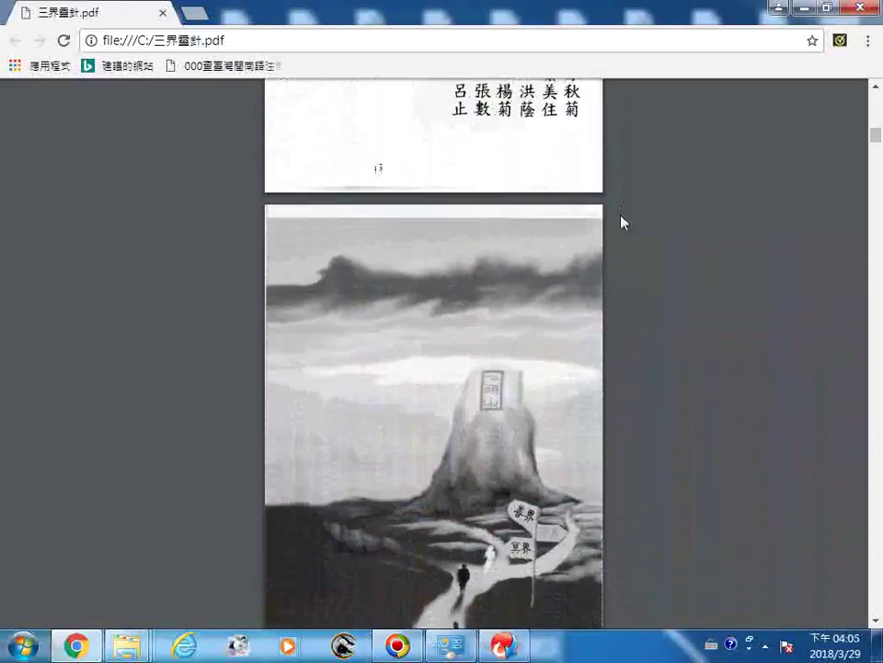
scroll(622, 222, "down", 2)
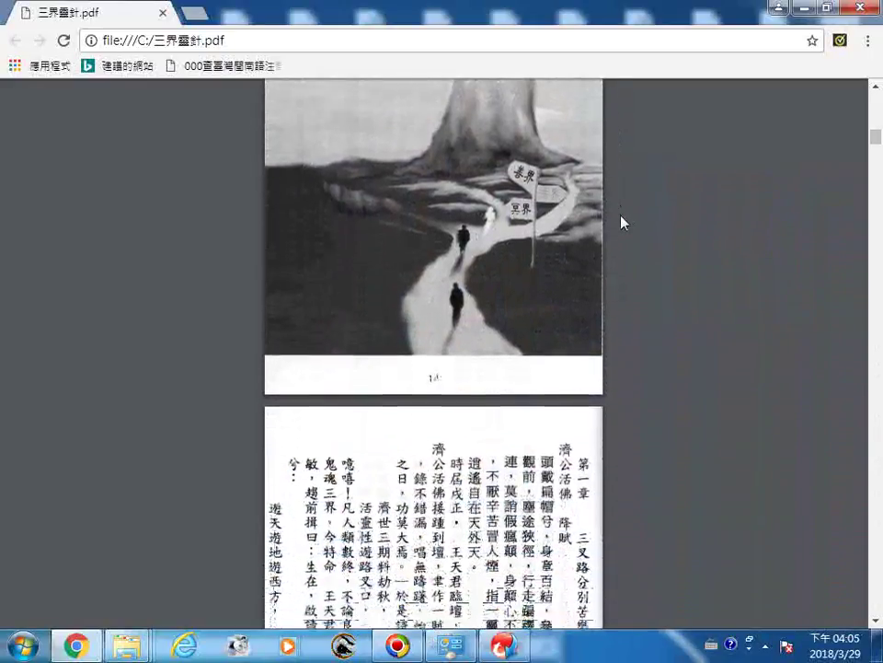
scroll(622, 222, "down", 2)
scroll(622, 222, "down", 6)
scroll(622, 221, "down", 2)
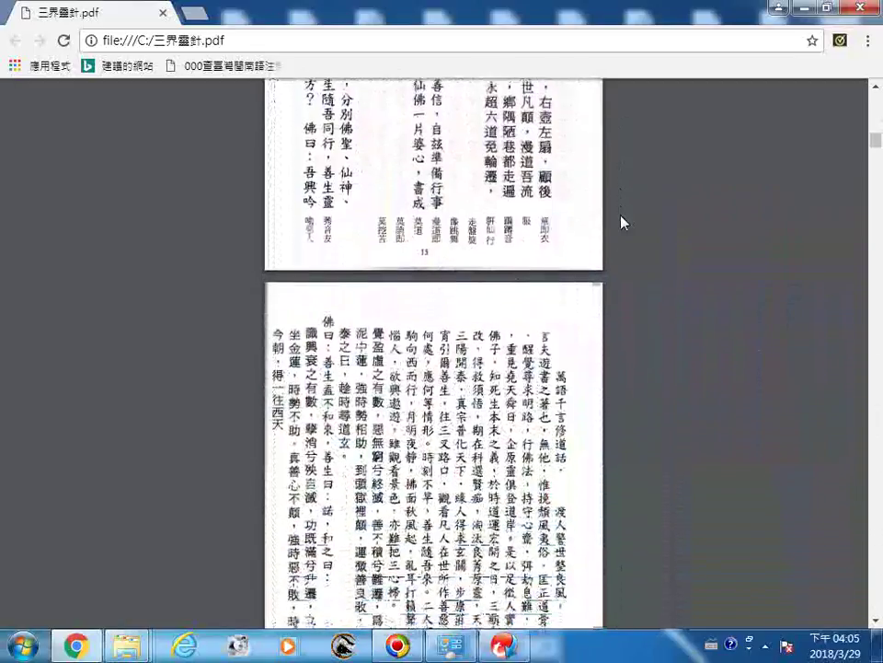
scroll(622, 221, "down", 2)
scroll(622, 222, "down", 8)
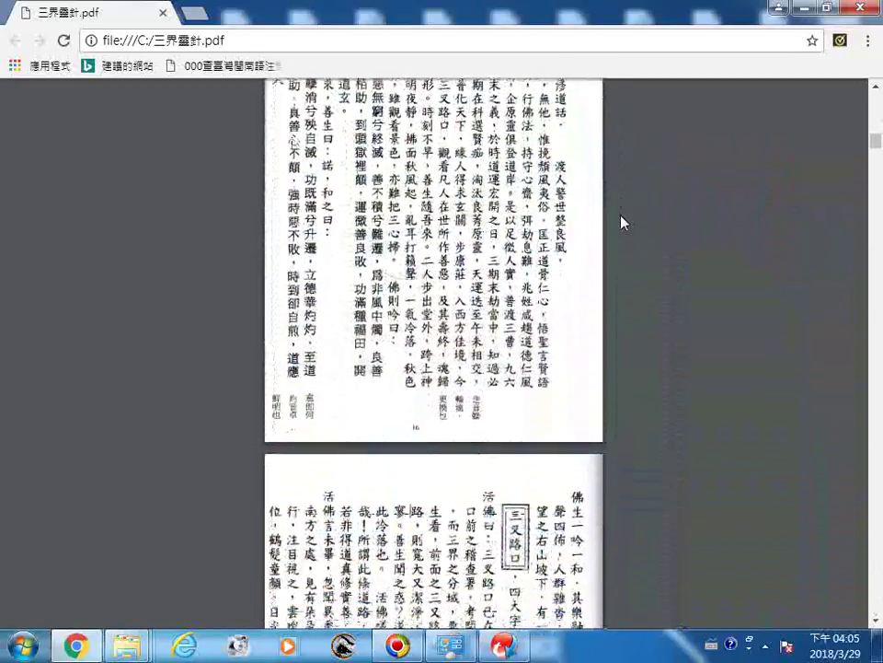
scroll(623, 221, "down", 7)
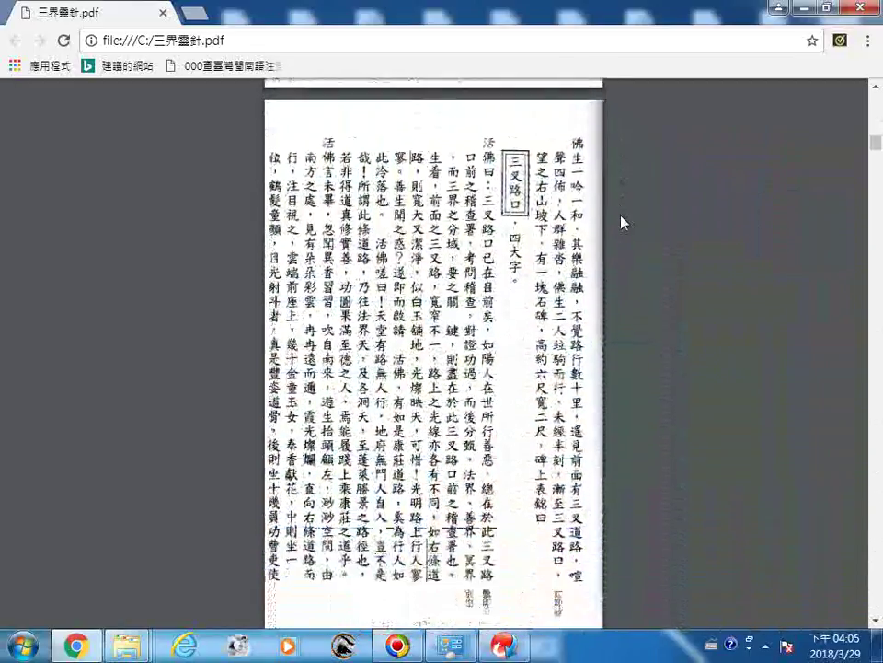
scroll(622, 222, "down", 8)
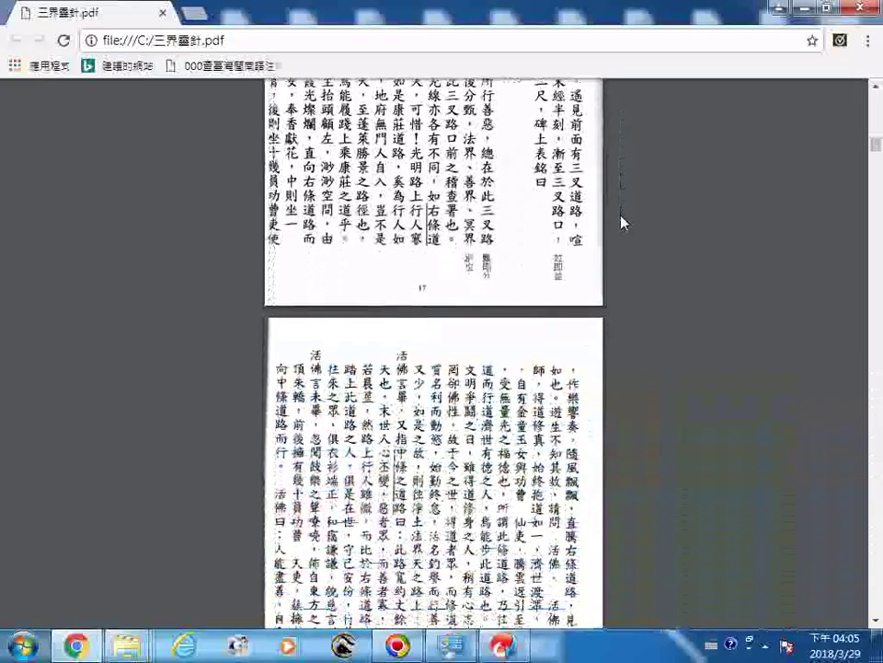
scroll(622, 221, "down", 8)
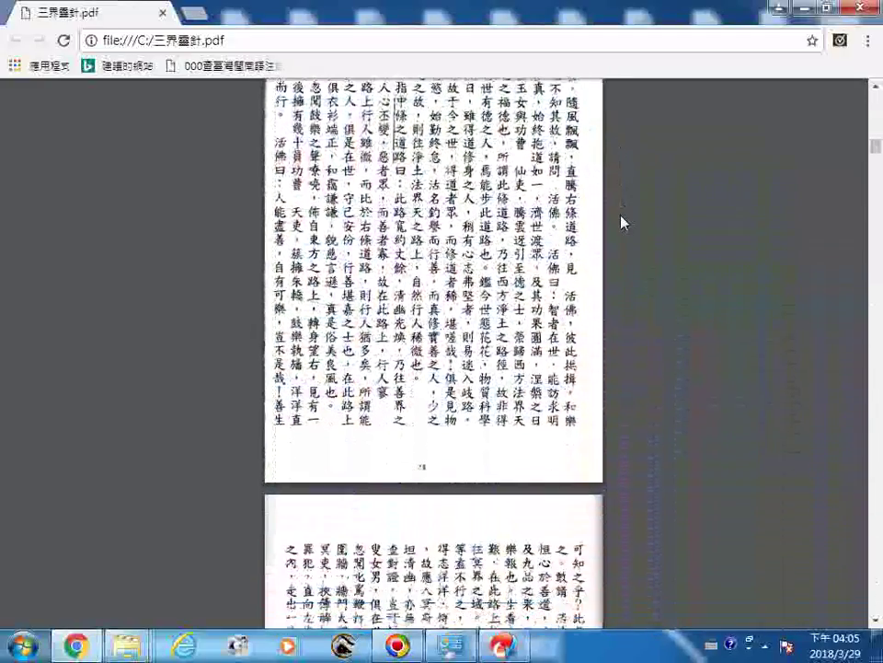
scroll(623, 222, "down", 8)
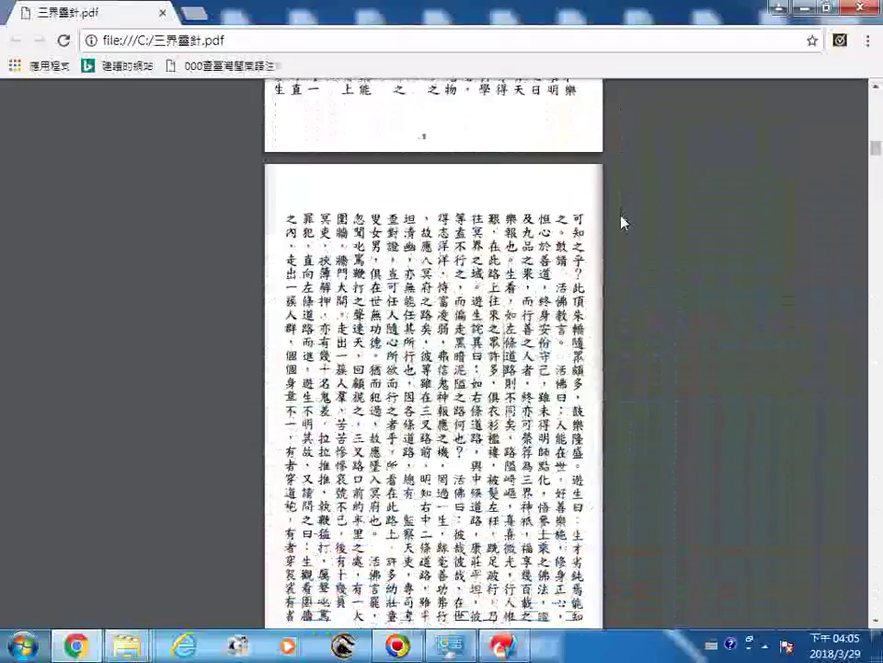
scroll(622, 222, "down", 6)
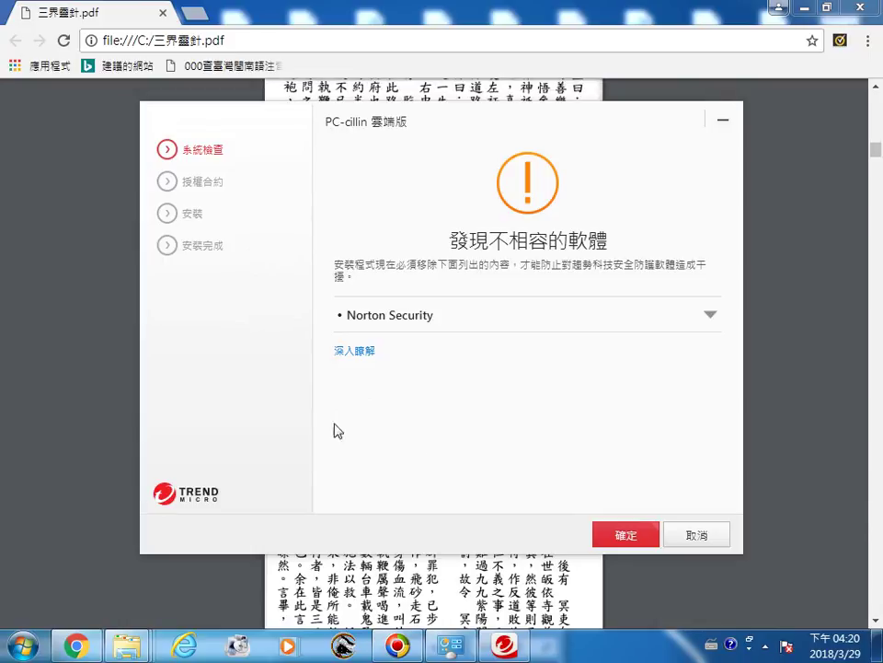
Accept the removal of Norton Security in the PC-cillin 雲端版 installer and open Norton's discount offer, dismissing the Norton Identity Safe prompt.
left_click(608, 534)
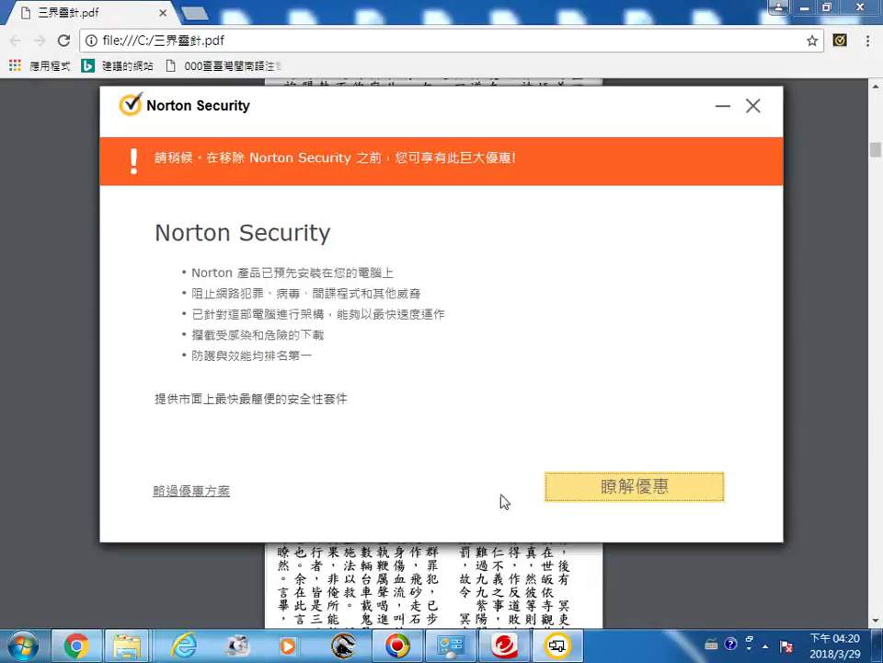
left_click(593, 487)
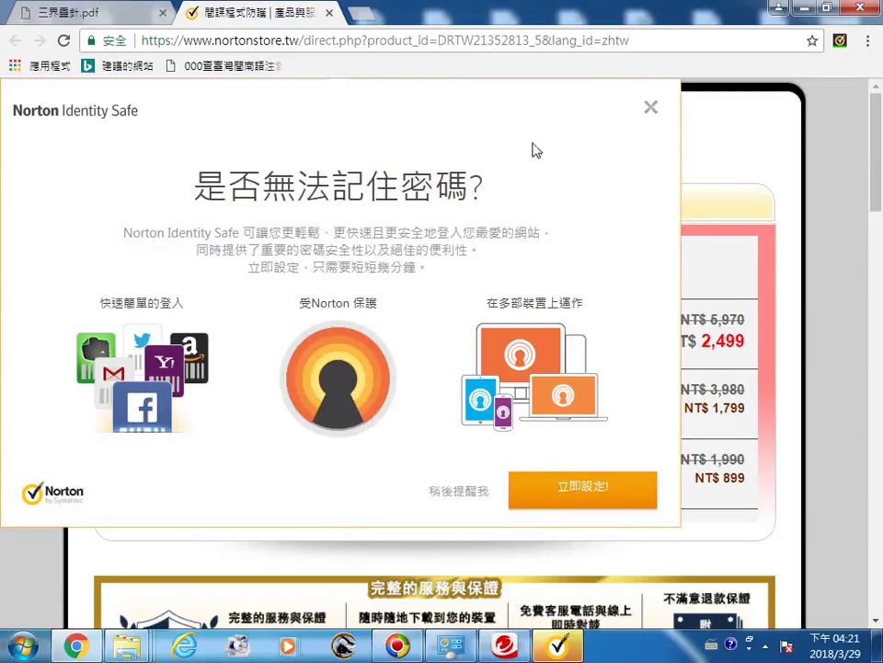
left_click(650, 108)
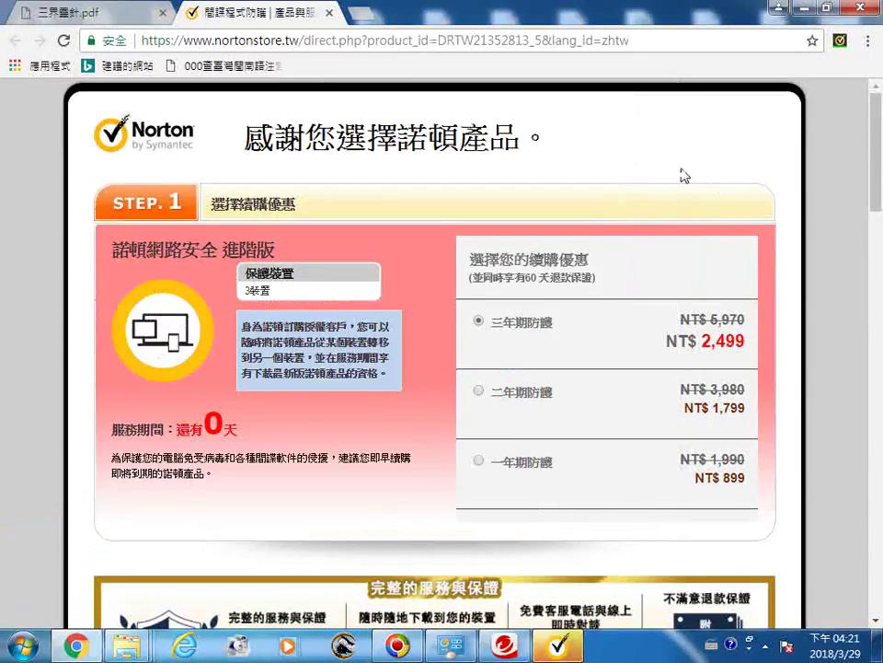
Examine the Norton store's renewal page from the plan prices through personal details, payment methods, auto-renewal and invoice options to the order confirmation.
scroll(686, 184, "down", 2)
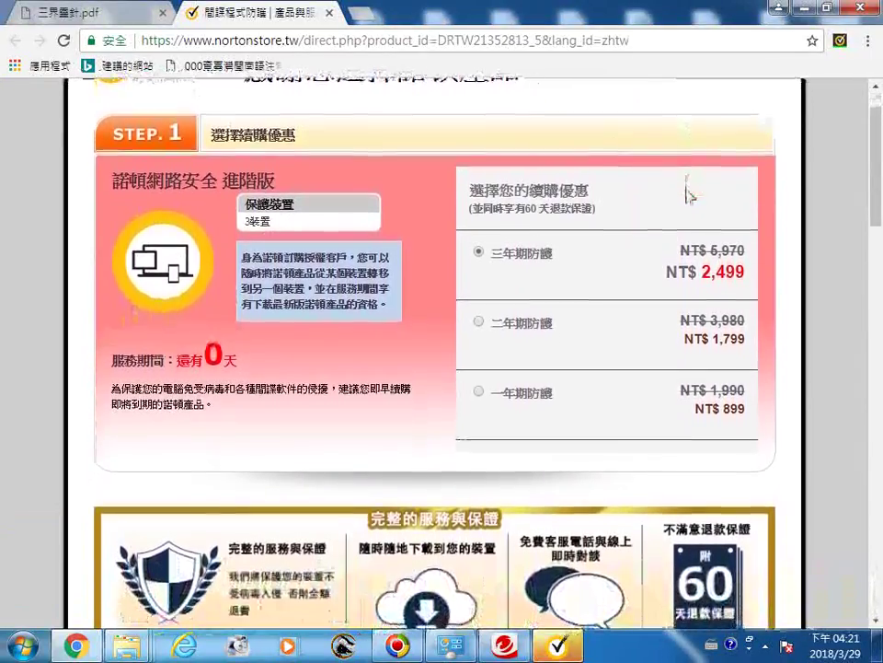
scroll(687, 195, "down", 2)
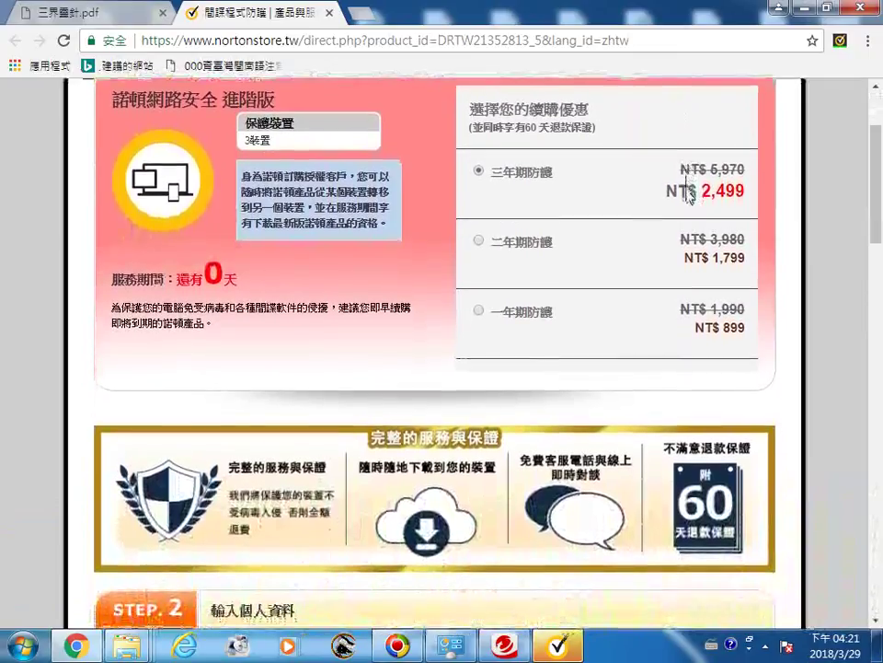
scroll(687, 195, "down", 2)
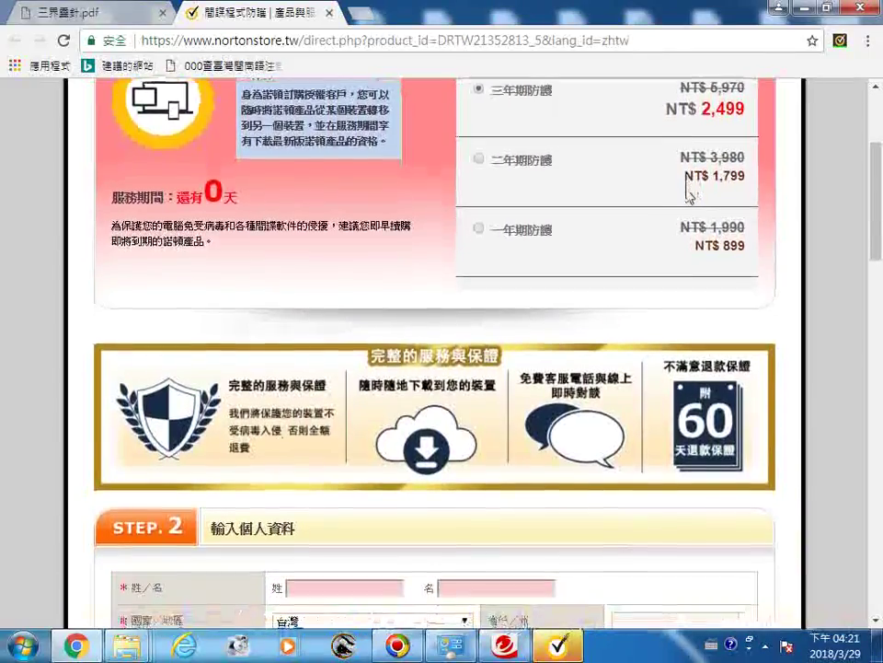
scroll(687, 195, "down", 1)
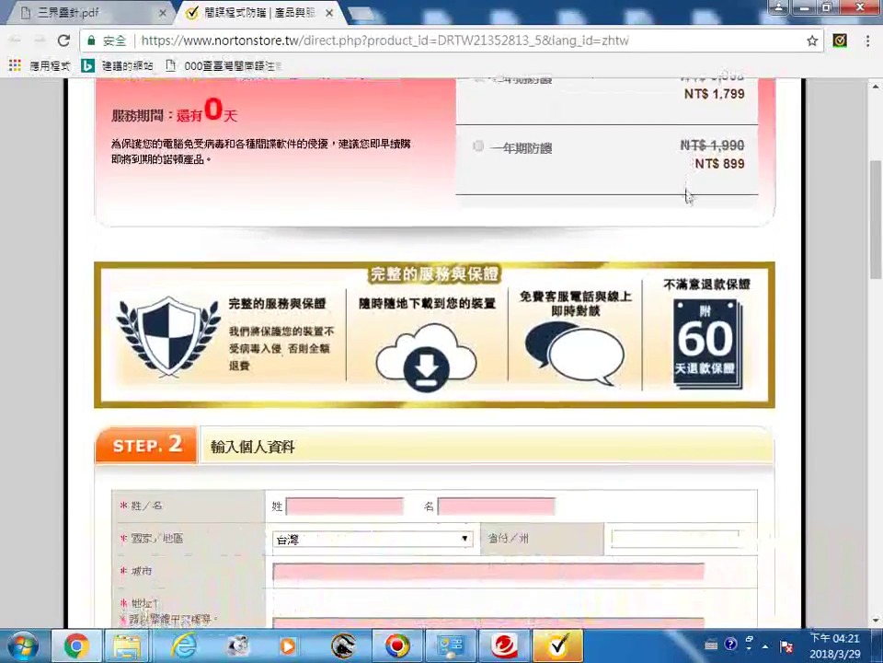
scroll(687, 196, "down", 1)
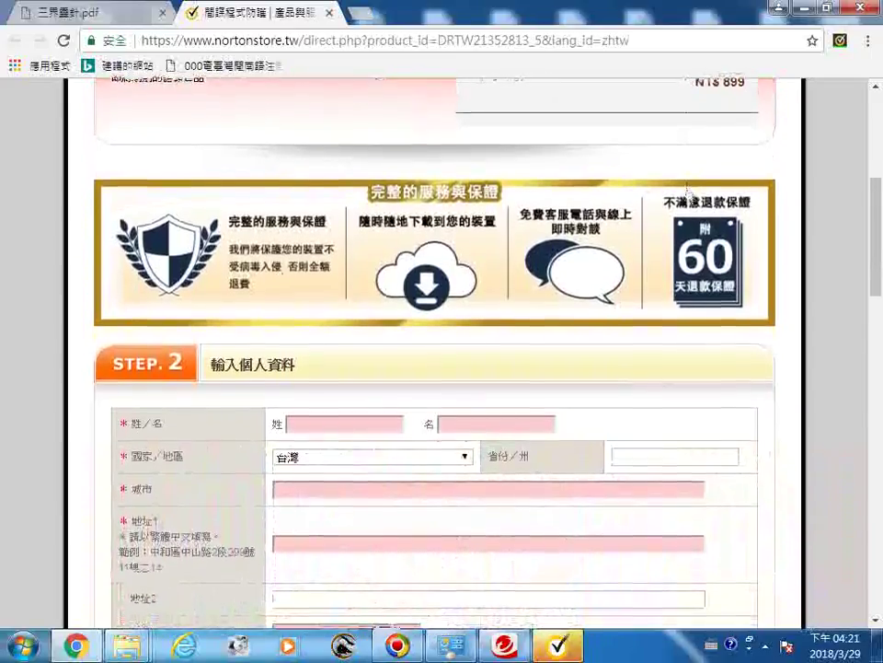
scroll(688, 193, "down", 1)
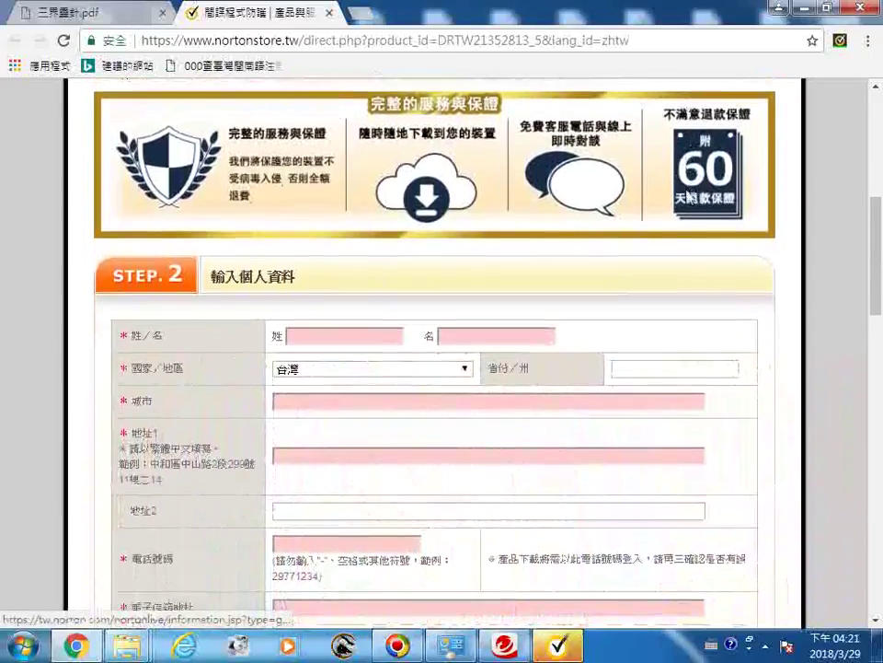
scroll(687, 204, "down", 9)
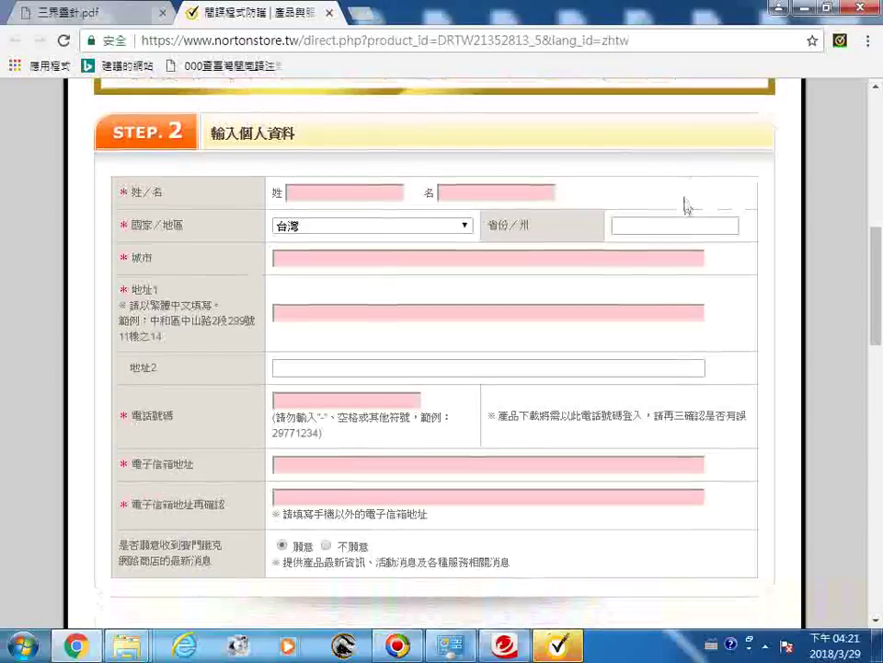
scroll(687, 207, "down", 9)
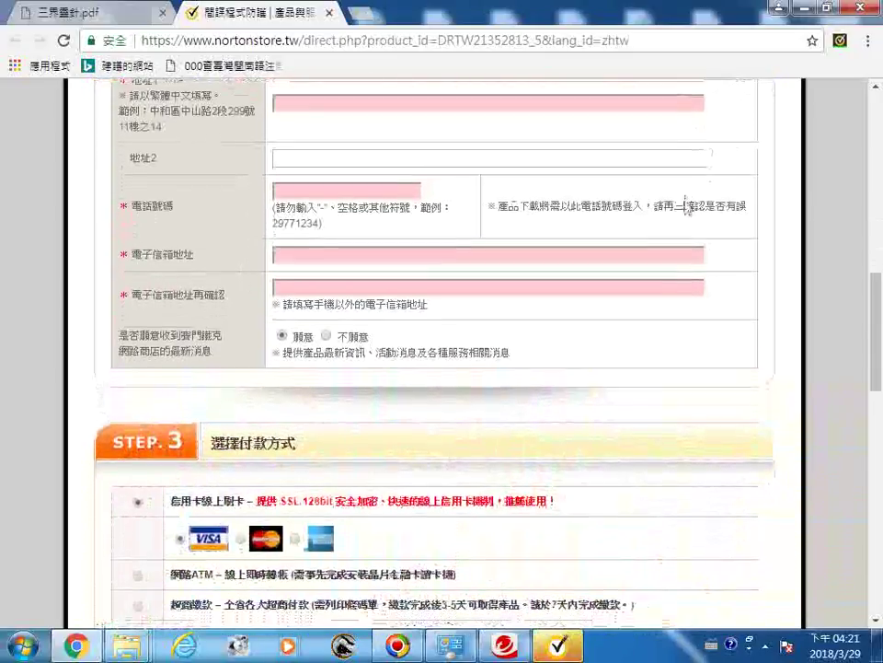
scroll(687, 207, "down", 5)
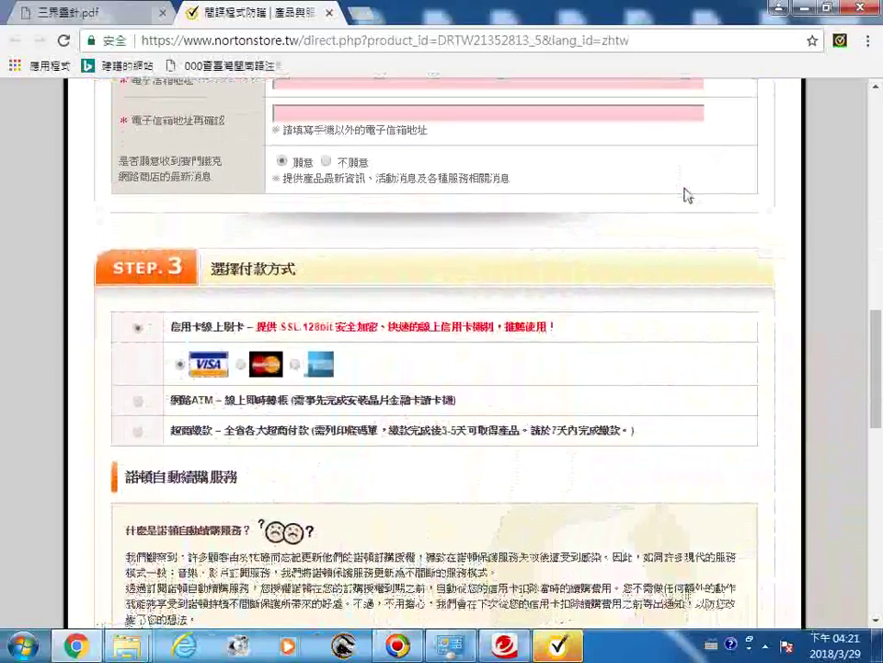
scroll(687, 195, "down", 2)
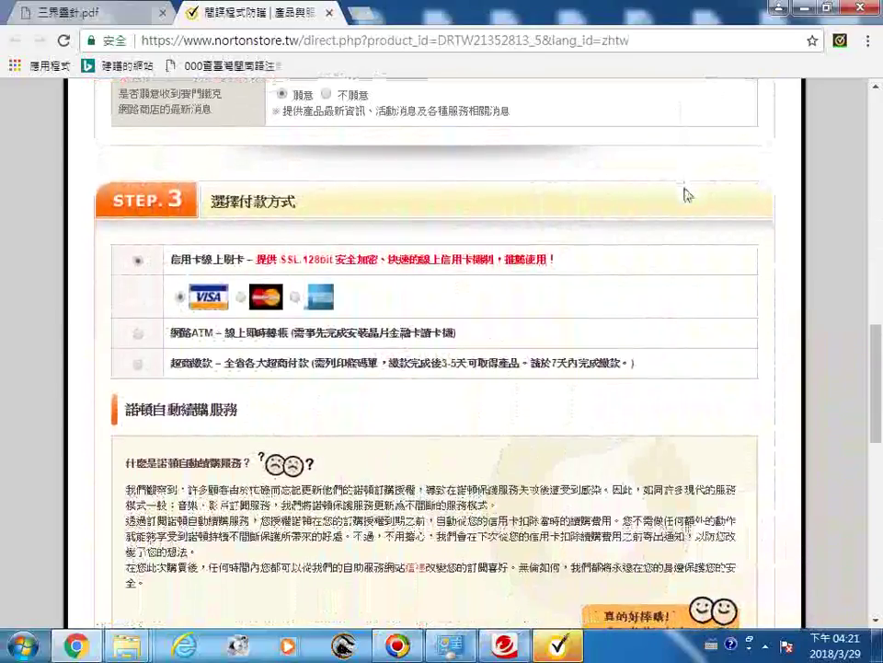
scroll(685, 194, "down", 2)
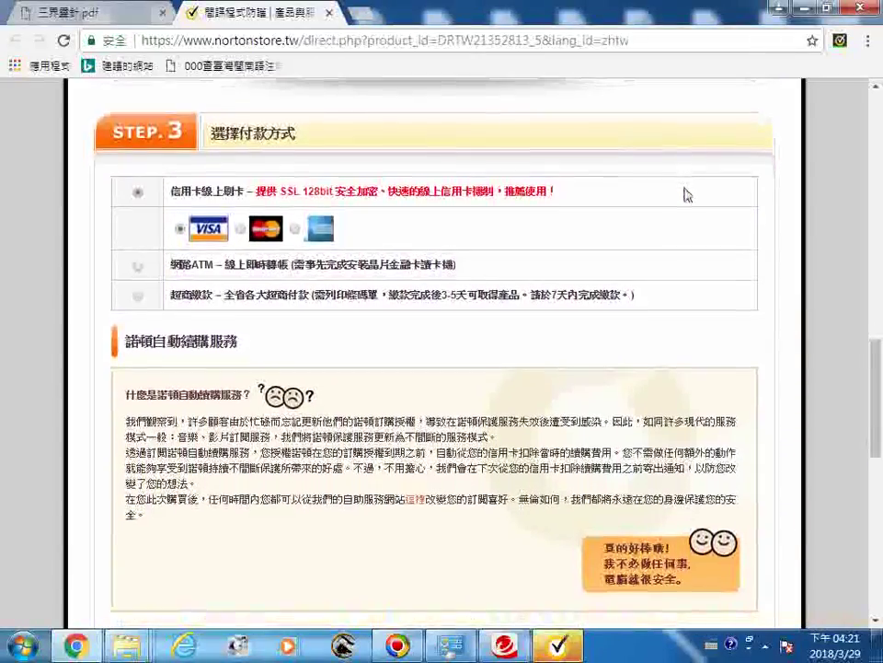
scroll(687, 195, "down", 1)
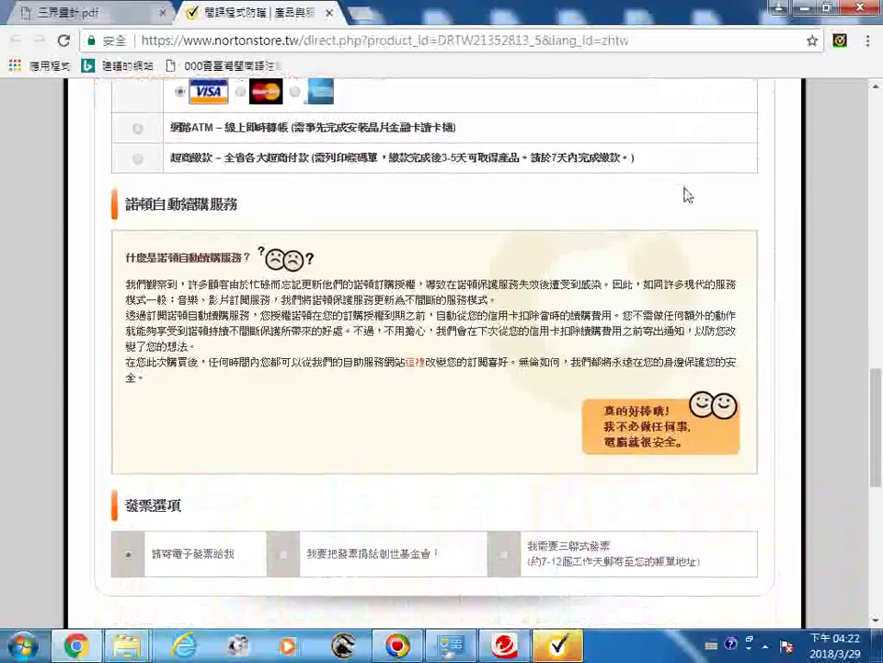
scroll(688, 195, "down", 1)
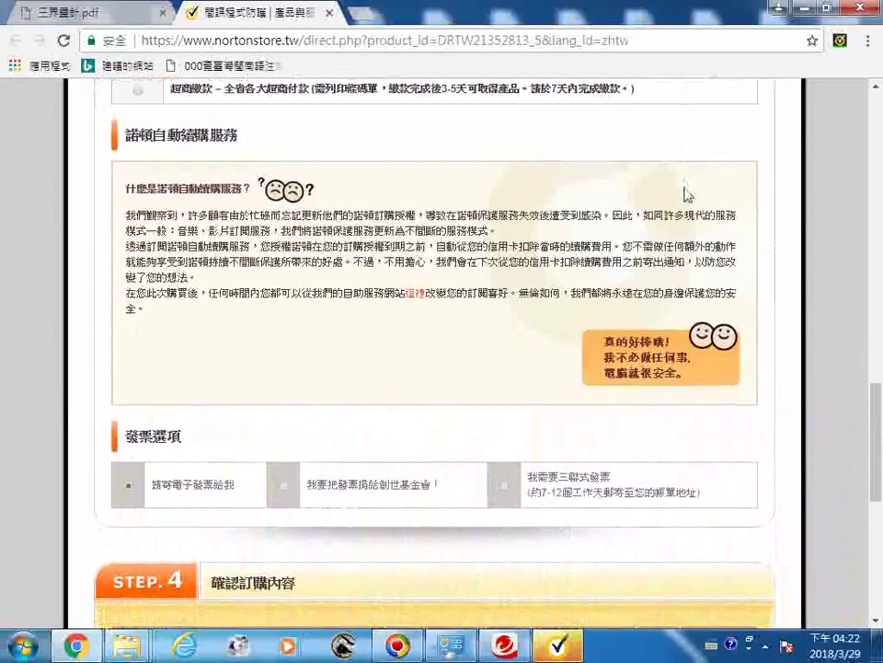
scroll(686, 193, "down", 4)
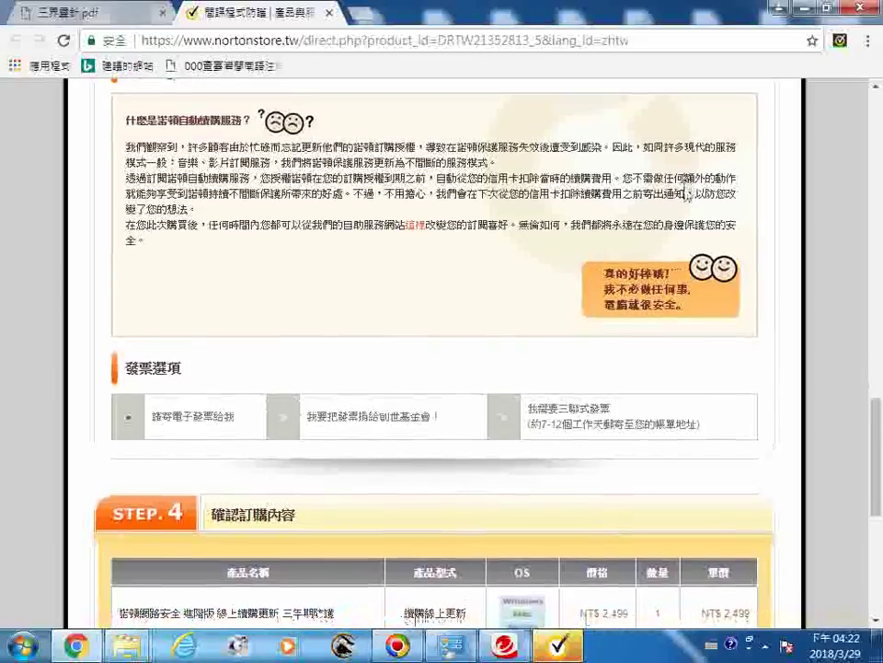
scroll(687, 190, "down", 4)
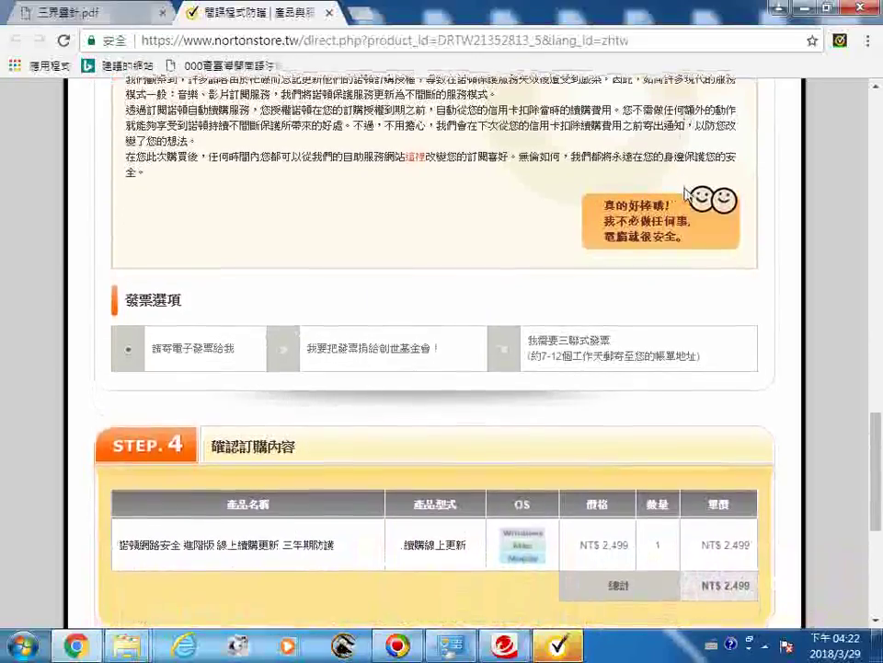
scroll(685, 190, "down", 4)
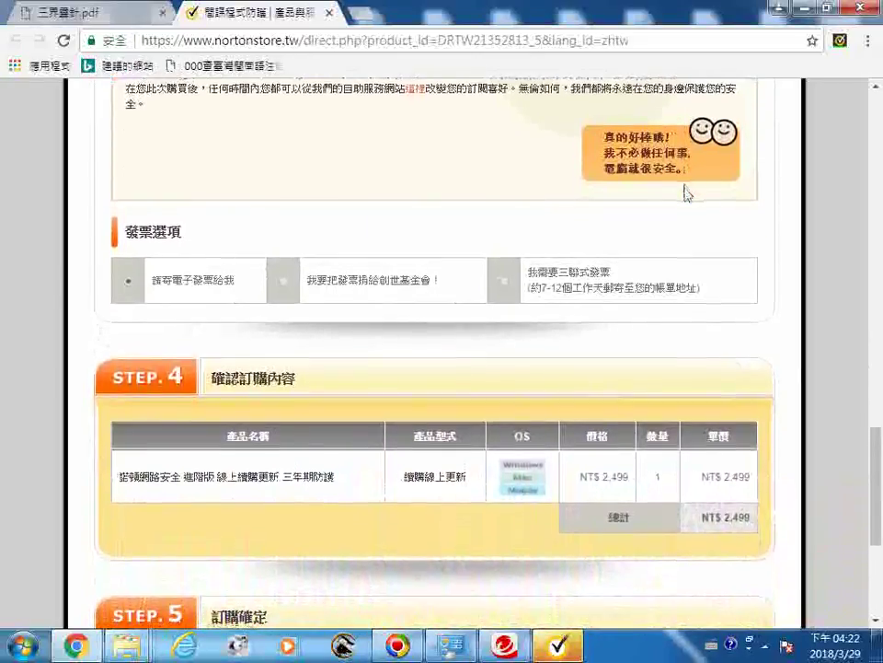
scroll(686, 193, "down", 4)
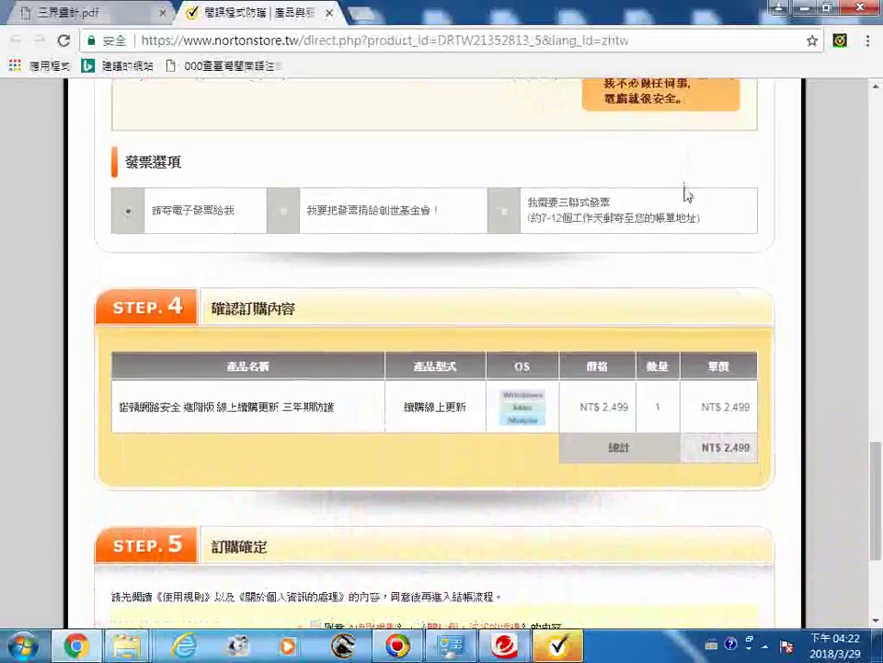
scroll(685, 193, "down", 4)
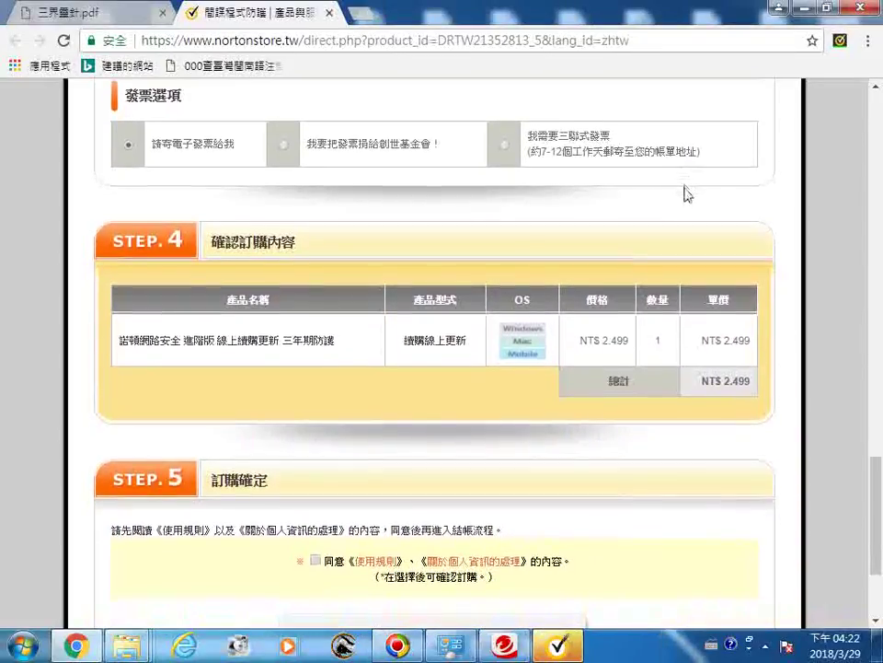
scroll(686, 193, "down", 4)
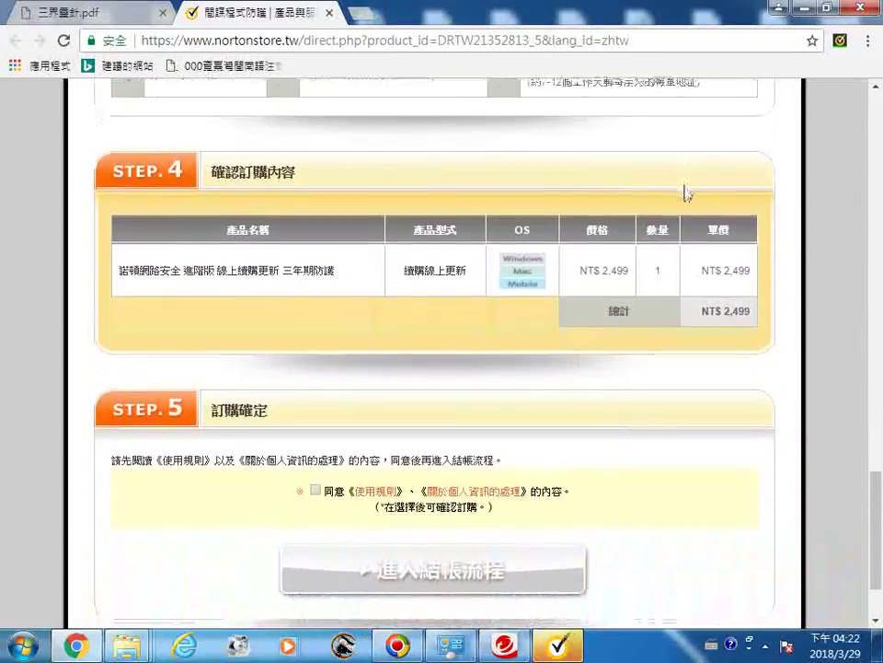
scroll(686, 194, "down", 4)
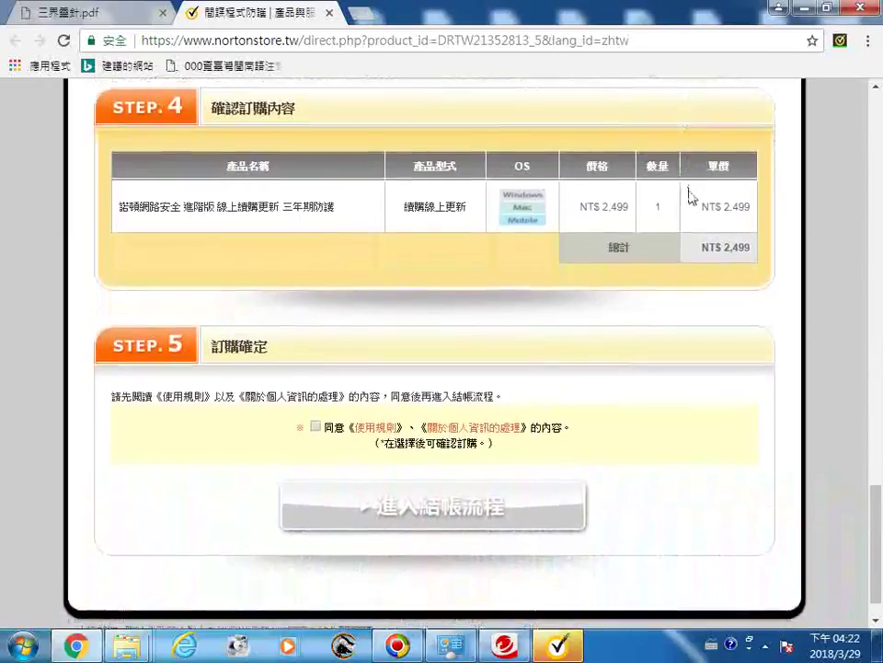
scroll(688, 194, "down", 2)
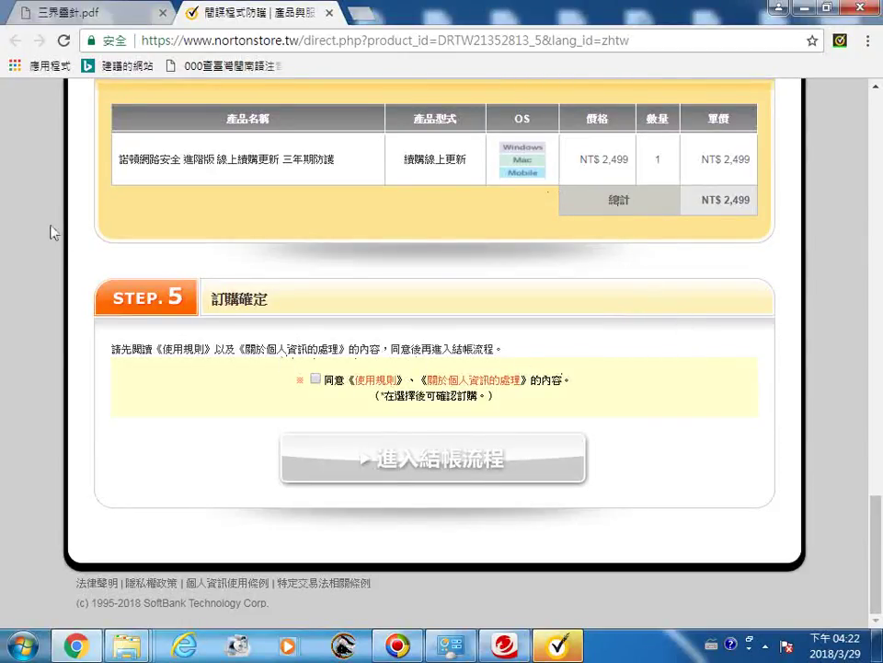
Minimise the Chrome window with the Norton store and the PC-cillin 雲端版 installer window to reveal the Norton Security subscription window.
left_click(806, 8)
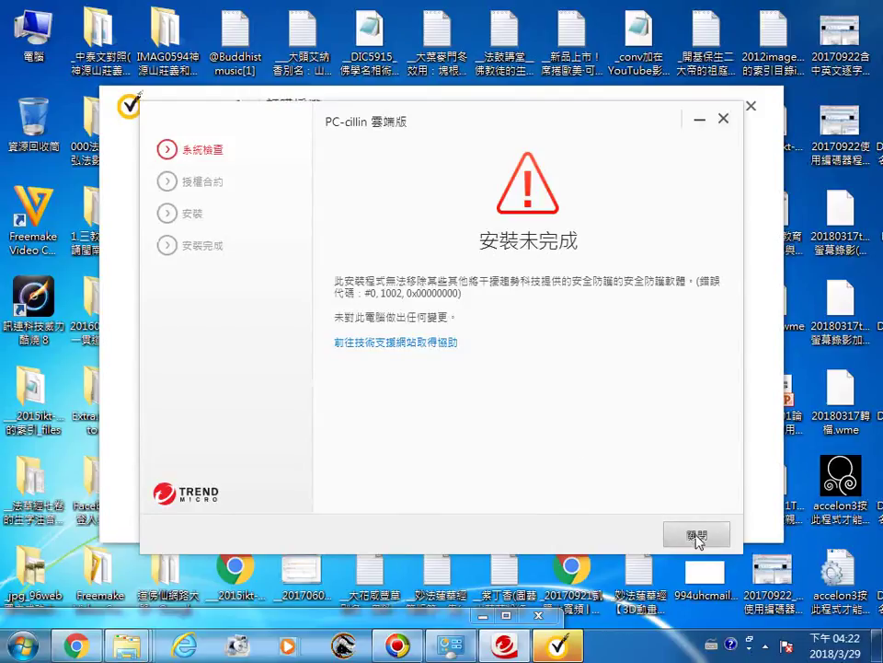
left_click(700, 120)
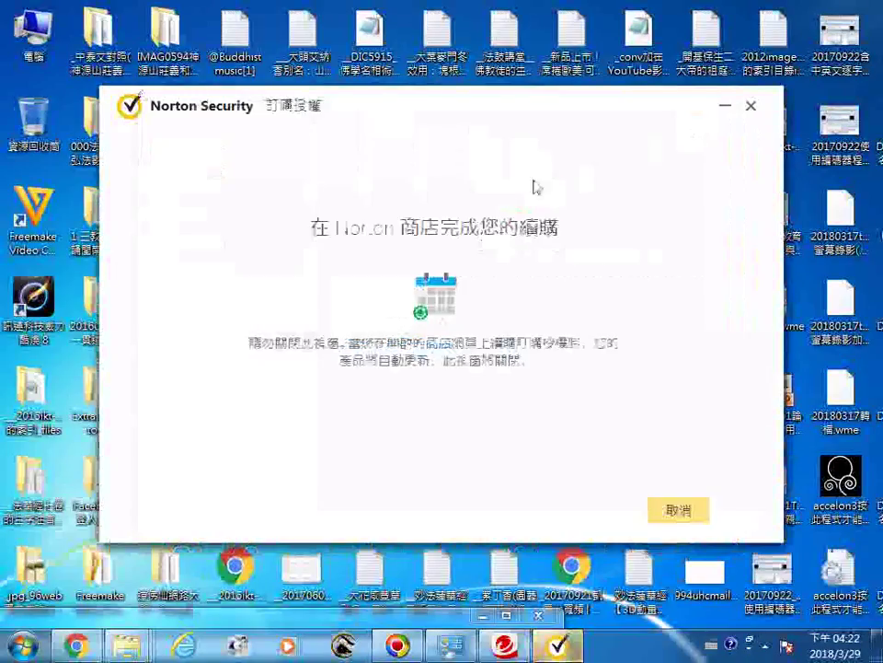